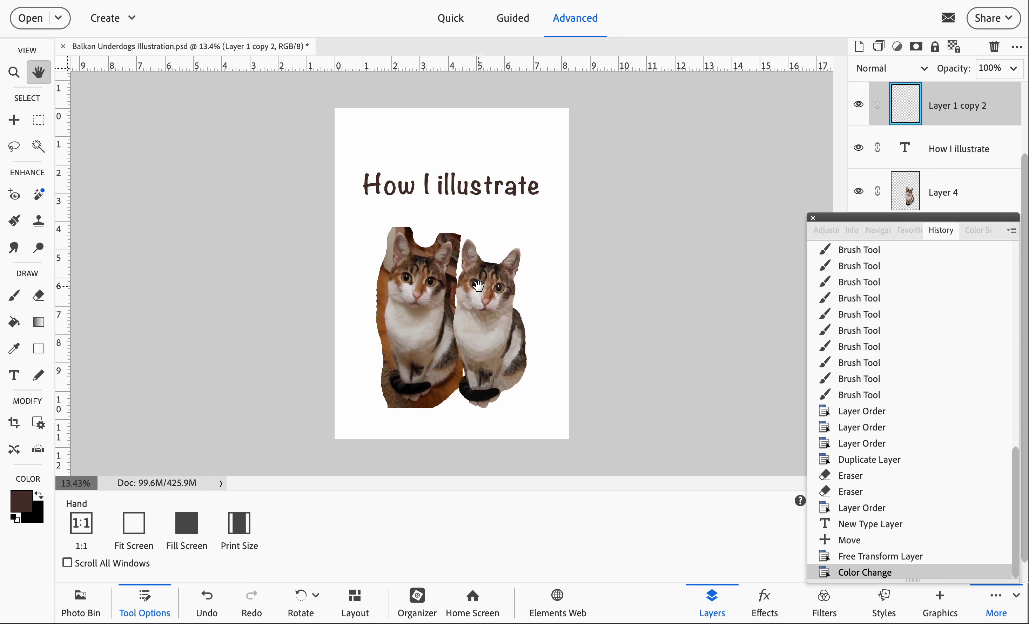
# - Rename the Layer 1 copy 2 layer as Details
pyautogui.scroll(1, 481, 282)
pyautogui.scroll(1, 479, 286)
pyautogui.scroll(1, 479, 286)
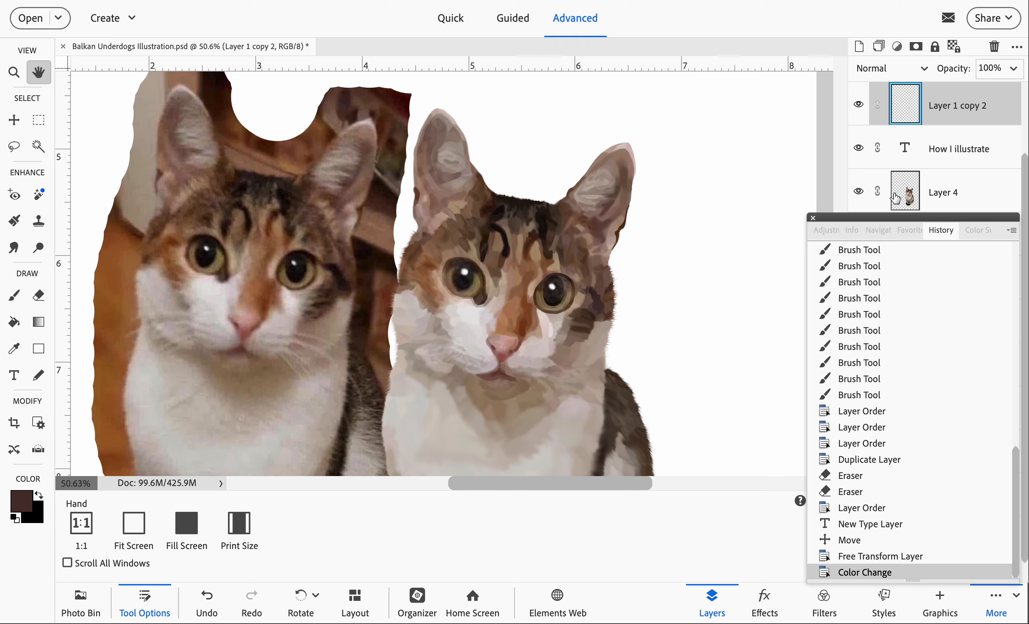
pyautogui.doubleClick(954, 107)
pyautogui.write('Details')
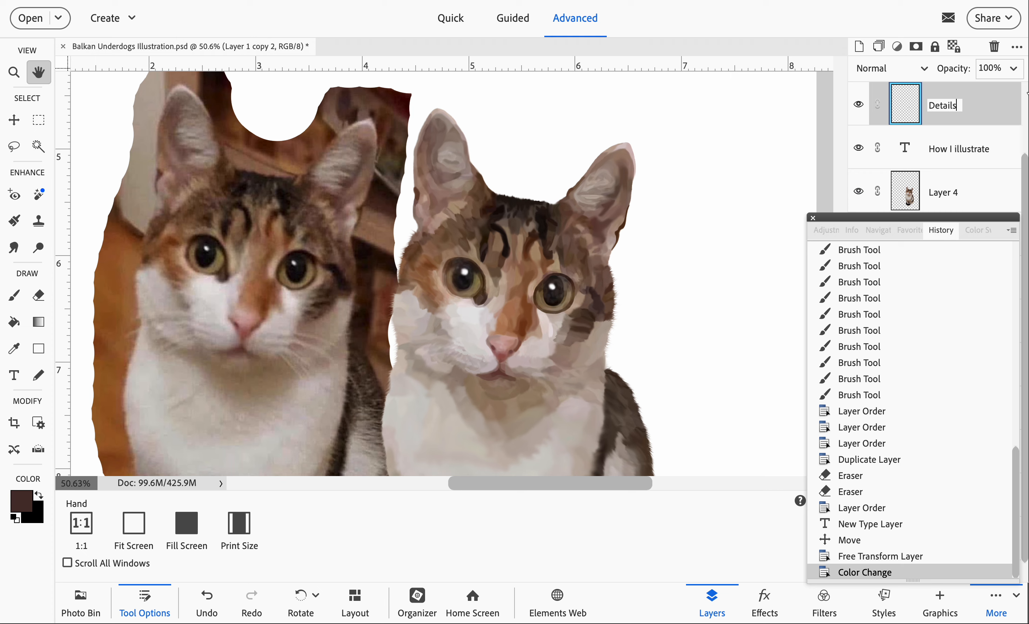
pyautogui.click(976, 101)
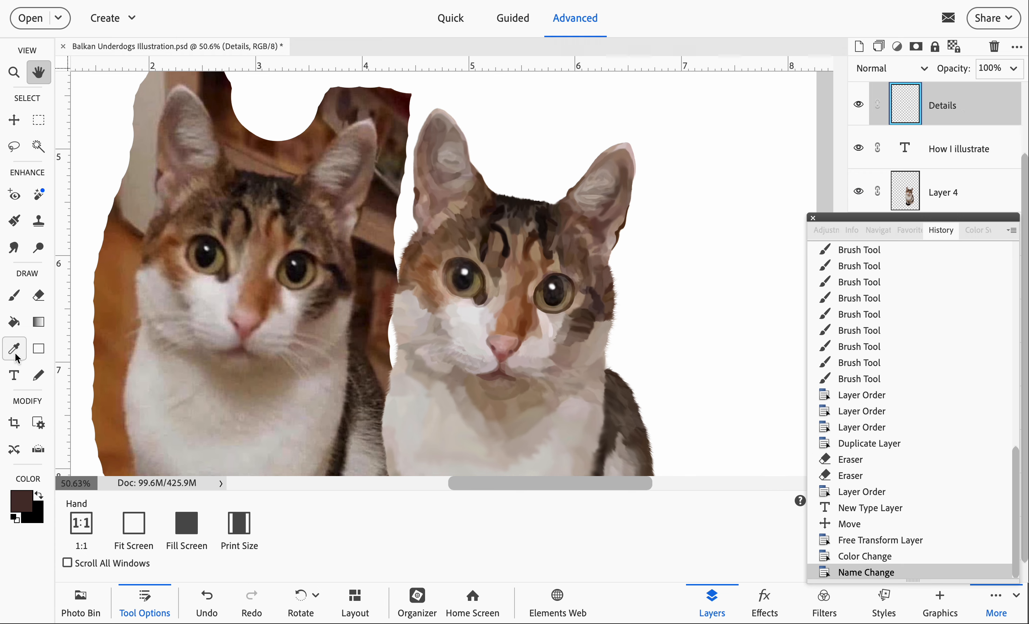
# - Try a dark brown brush stroke across the illustrated cat's cheek on the Details layer, compare it with the layer hidden, and undo it
pyautogui.click(14, 296)
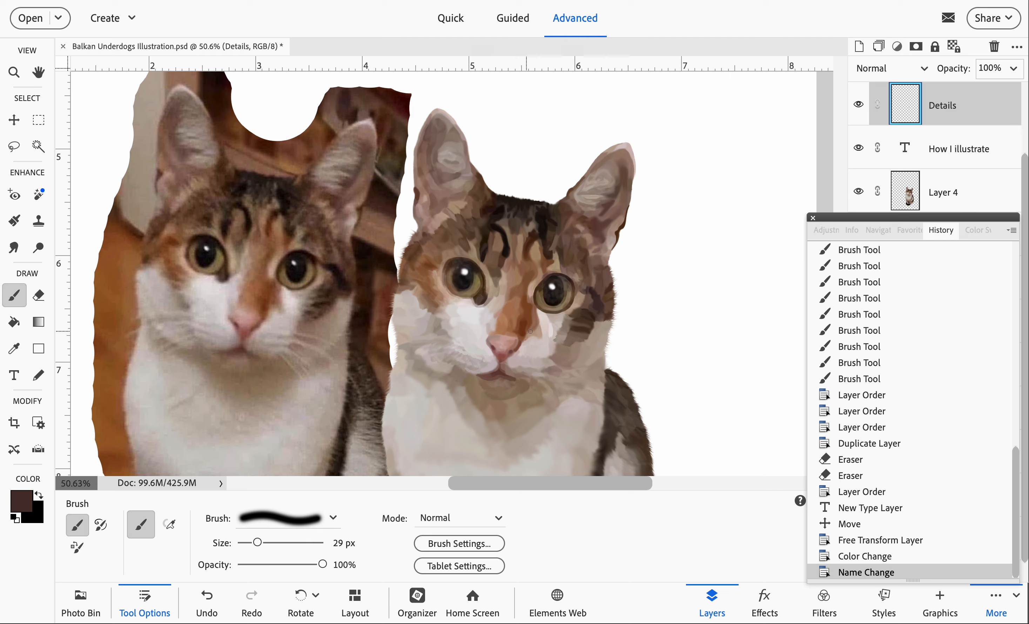
pyautogui.moveTo(529, 324); pyautogui.dragTo(583, 341)
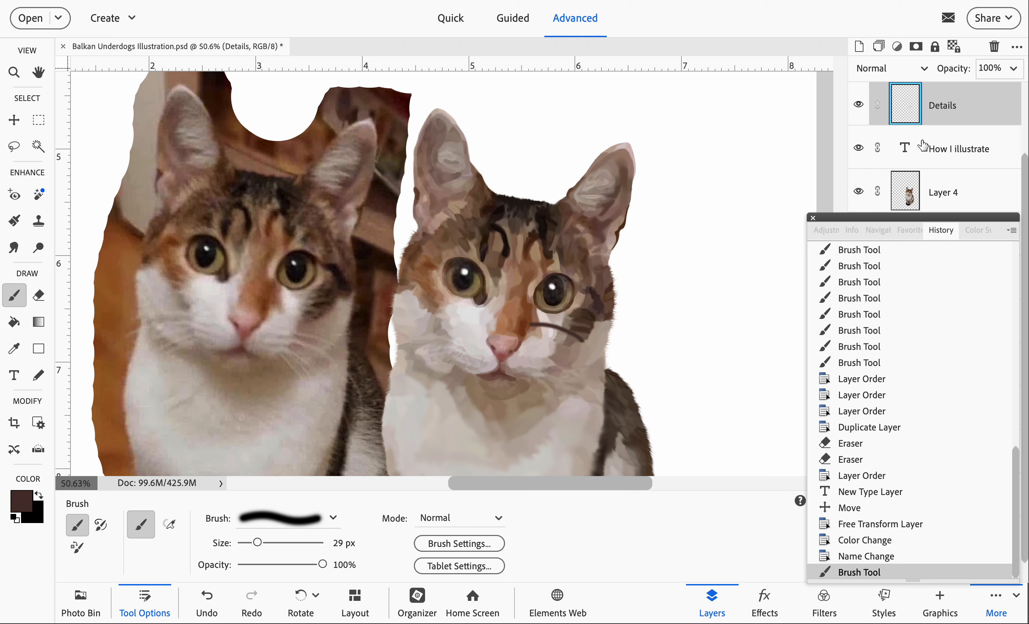
pyautogui.click(858, 106)
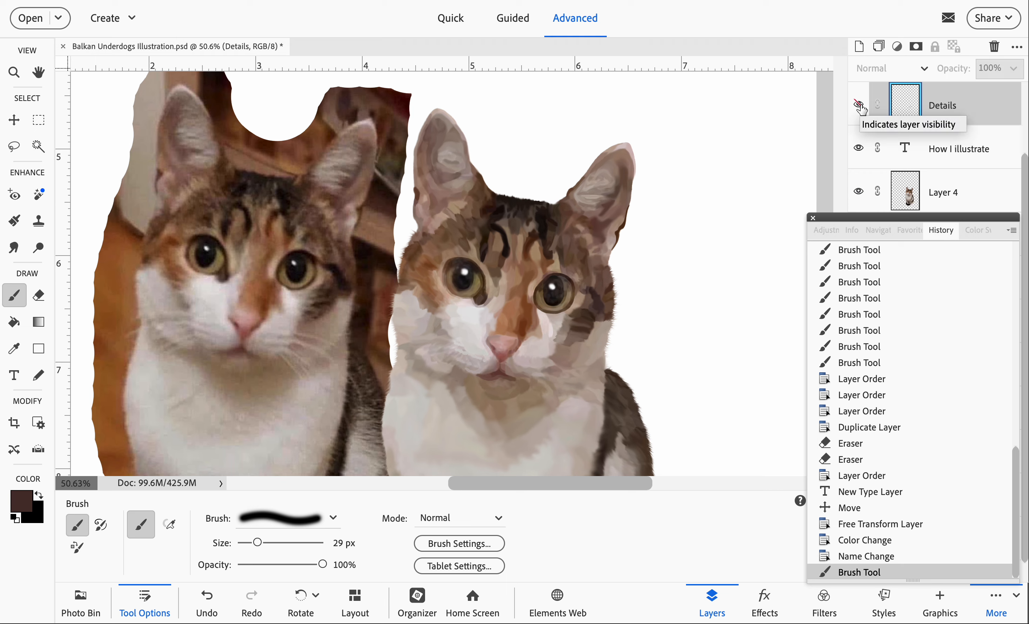
pyautogui.click(858, 105)
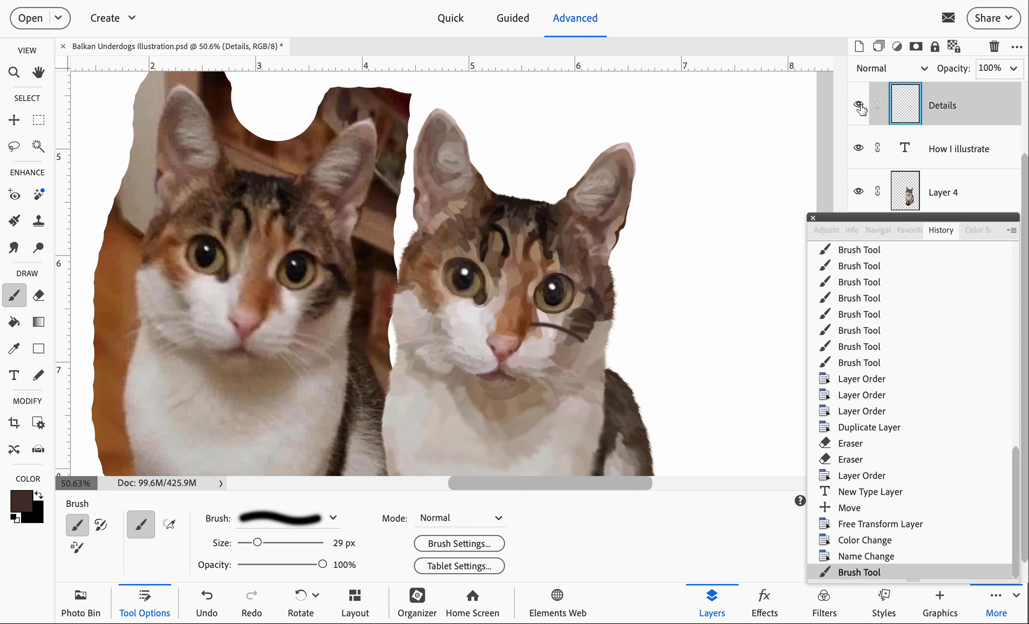
pyautogui.hotkey('ctrl', 'z')
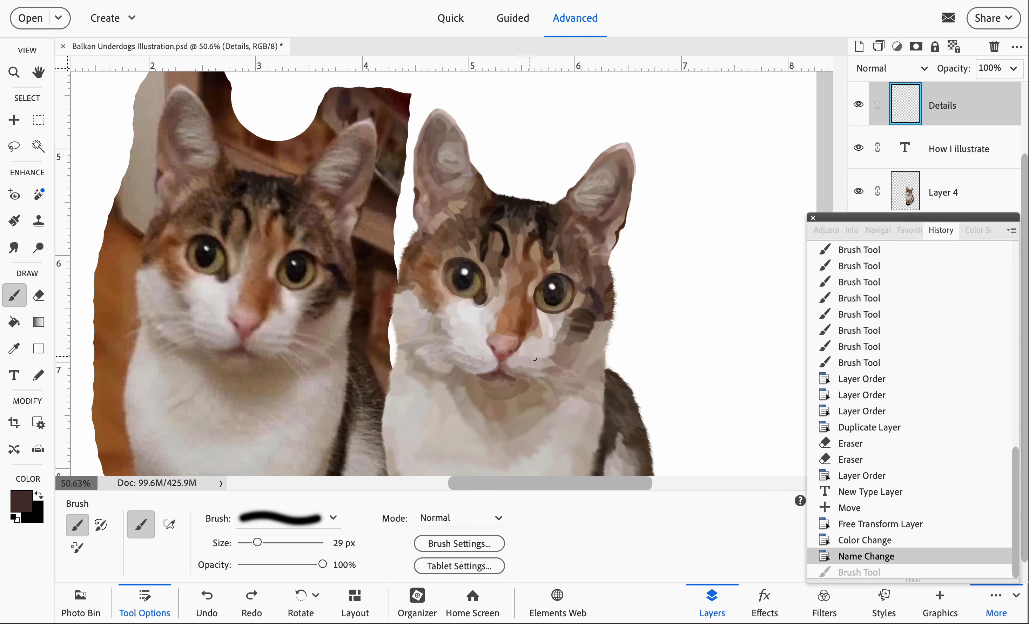
# - Toggle the Details layer's visibility several times to compare the illustration with and without it, leaving the layer shown
pyautogui.click(859, 105)
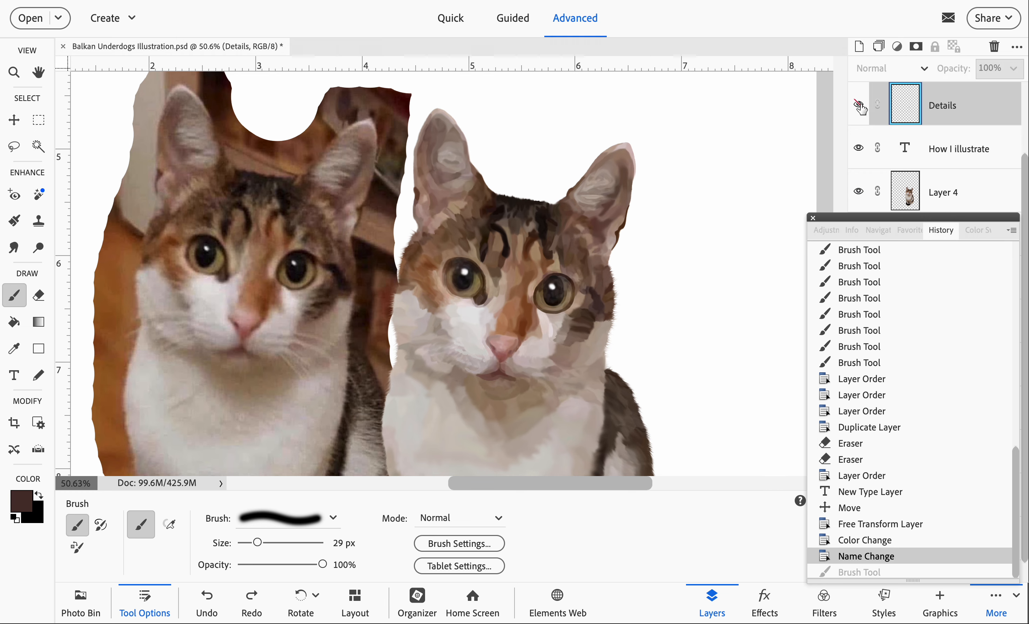
pyautogui.click(860, 105)
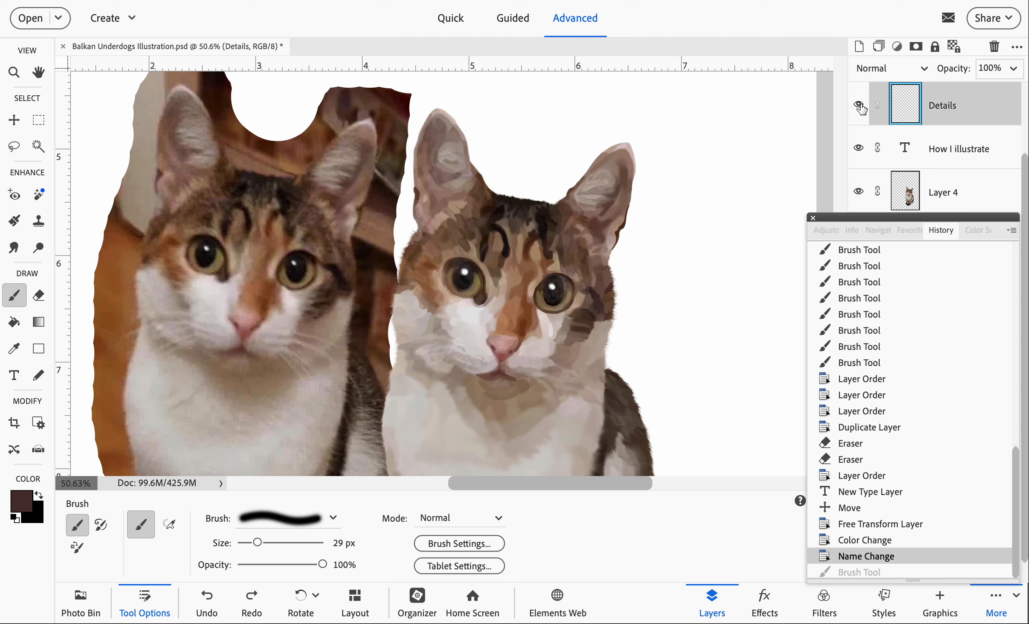
pyautogui.click(859, 106)
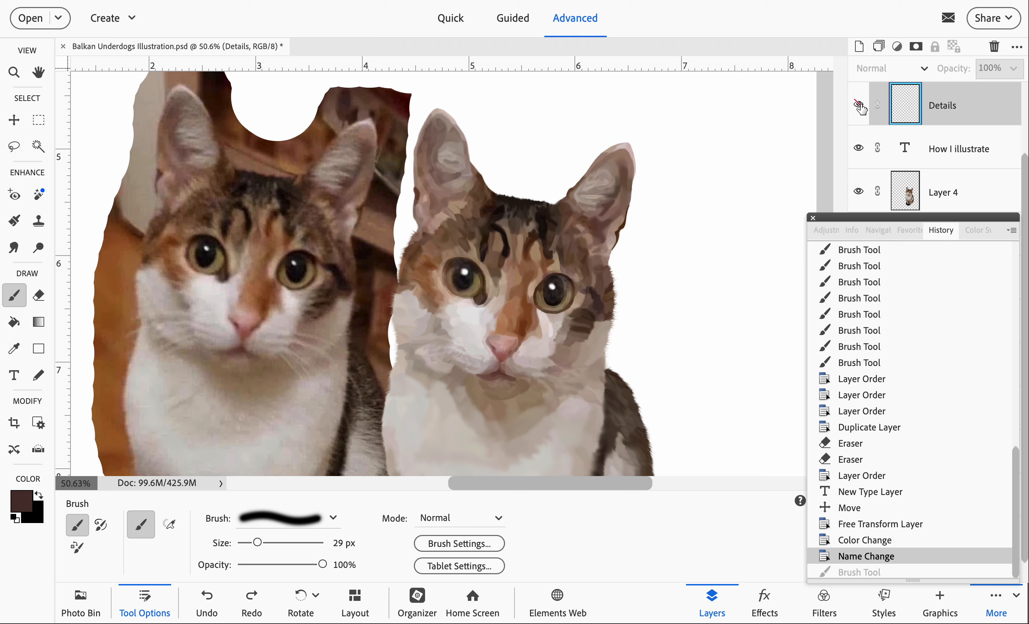
pyautogui.click(860, 105)
pyautogui.click(859, 105)
pyautogui.click(860, 106)
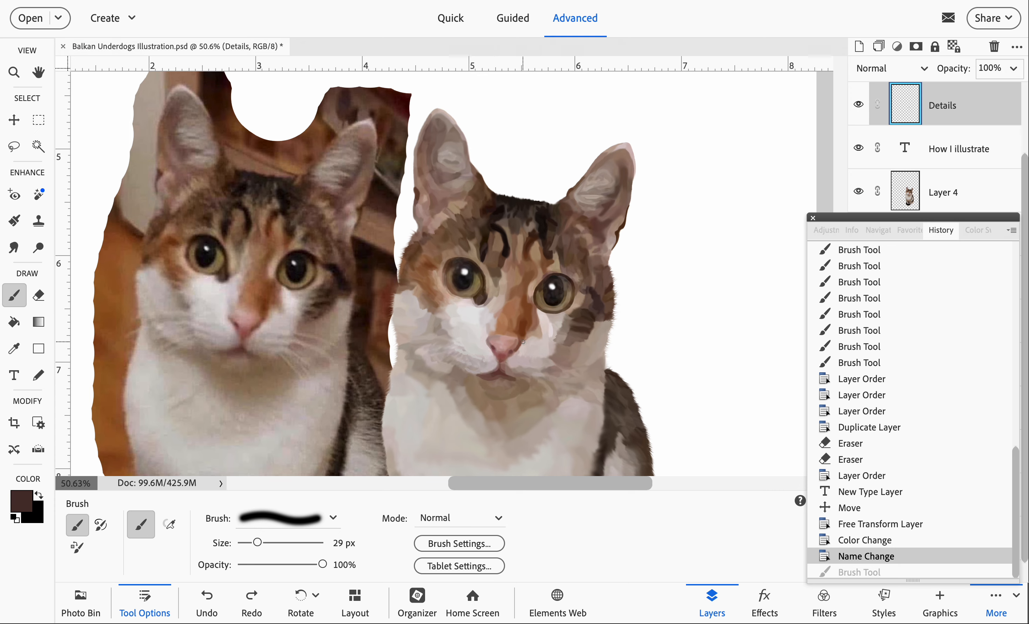
# - Sample the pinkish grey fur beside the illustrated cat's mouth and darken the foreground color slightly to bcafaf
pyautogui.scroll(2, 528, 336)
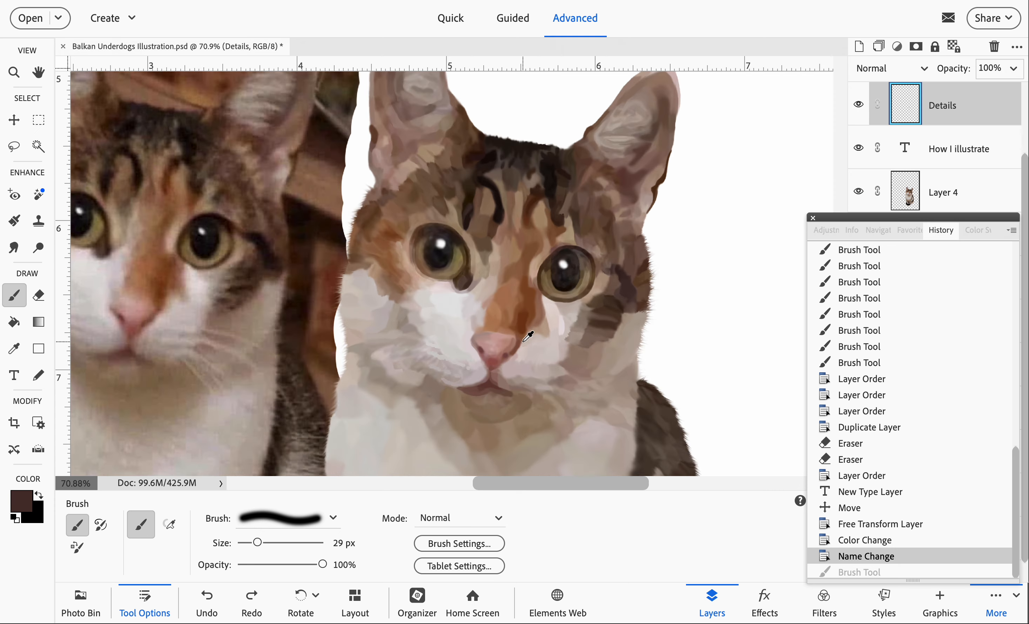
pyautogui.scroll(2, 523, 342)
pyautogui.hscroll(-3, 522, 341)
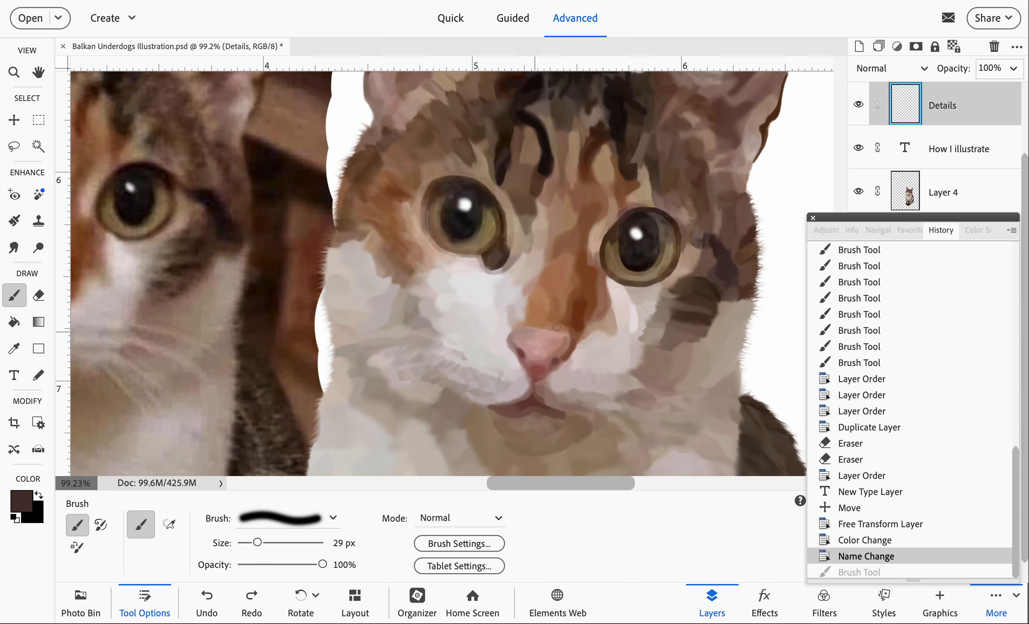
pyautogui.hscroll(-6, 556, 327)
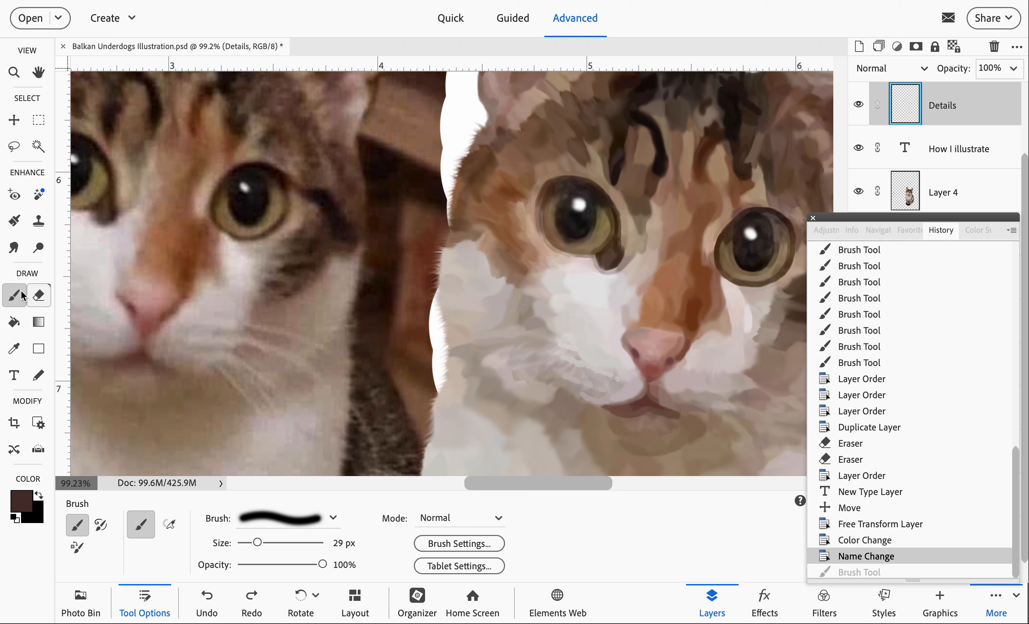
pyautogui.click(15, 352)
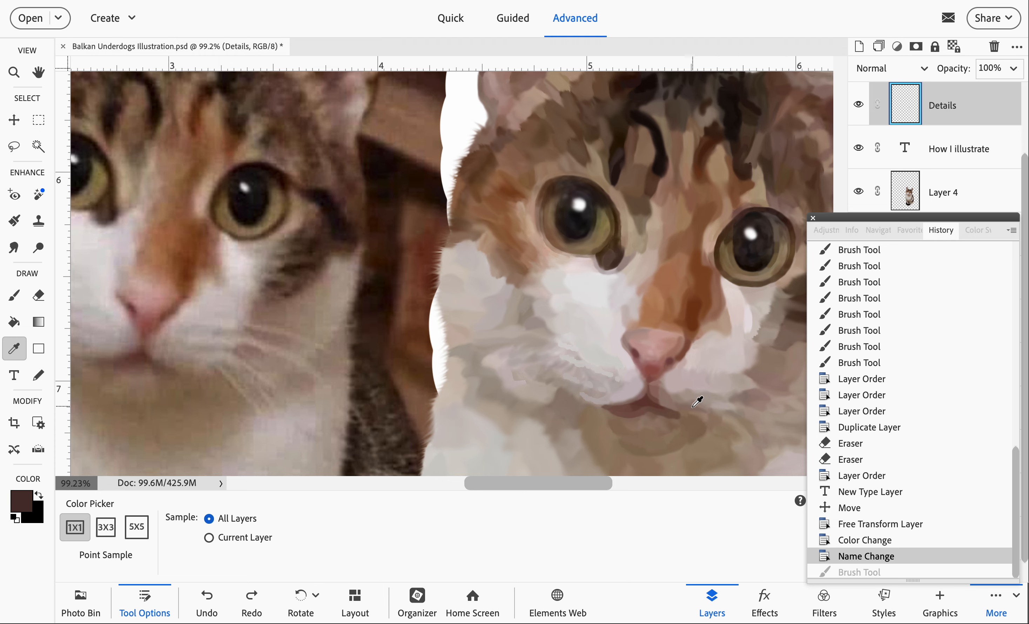
pyautogui.click(678, 383)
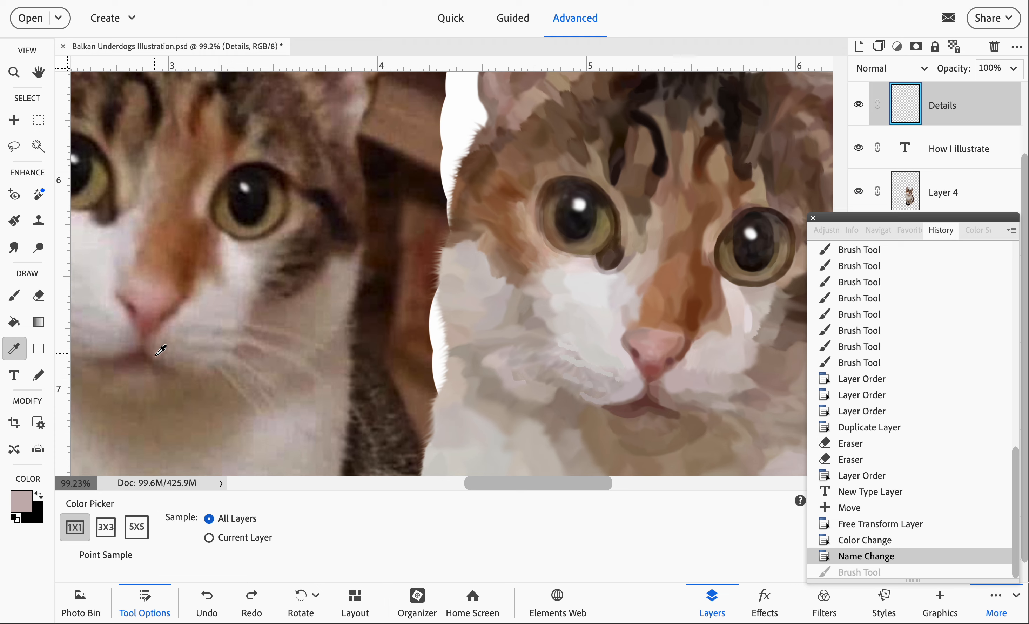
pyautogui.click(27, 504)
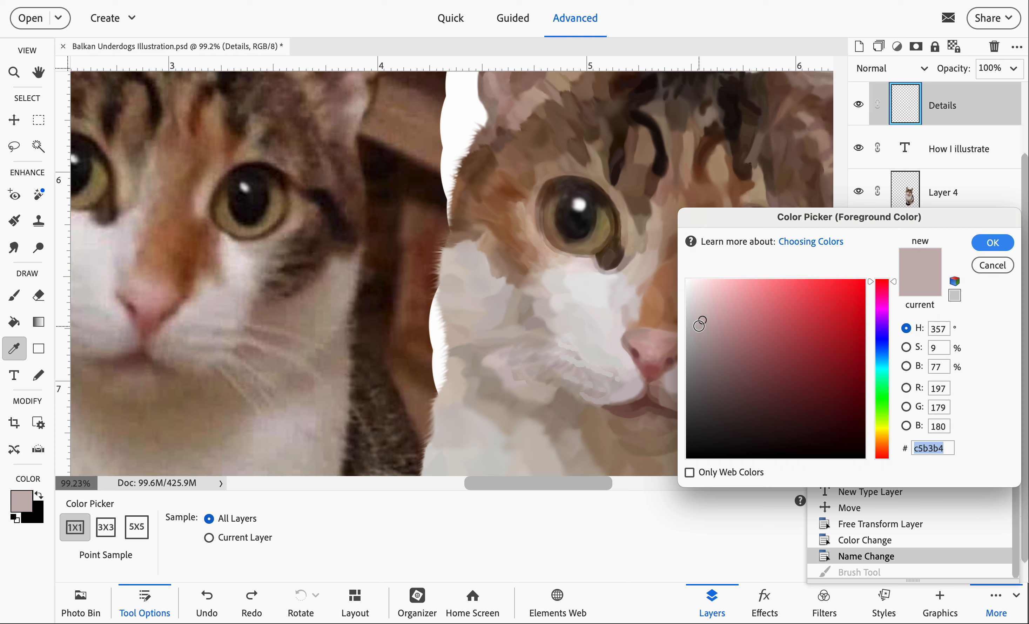
pyautogui.click(699, 326)
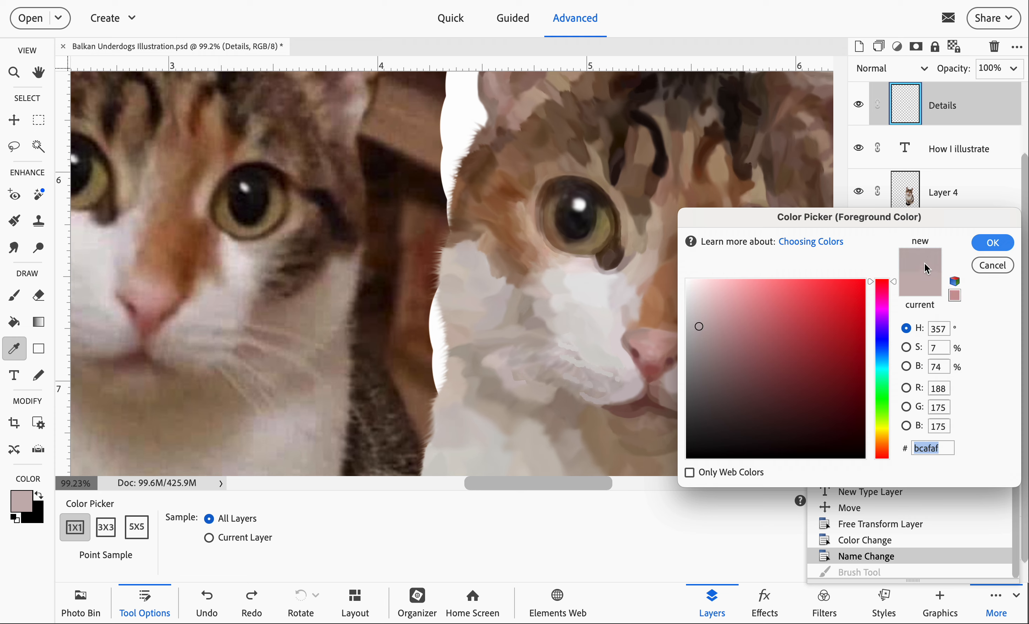
pyautogui.click(991, 244)
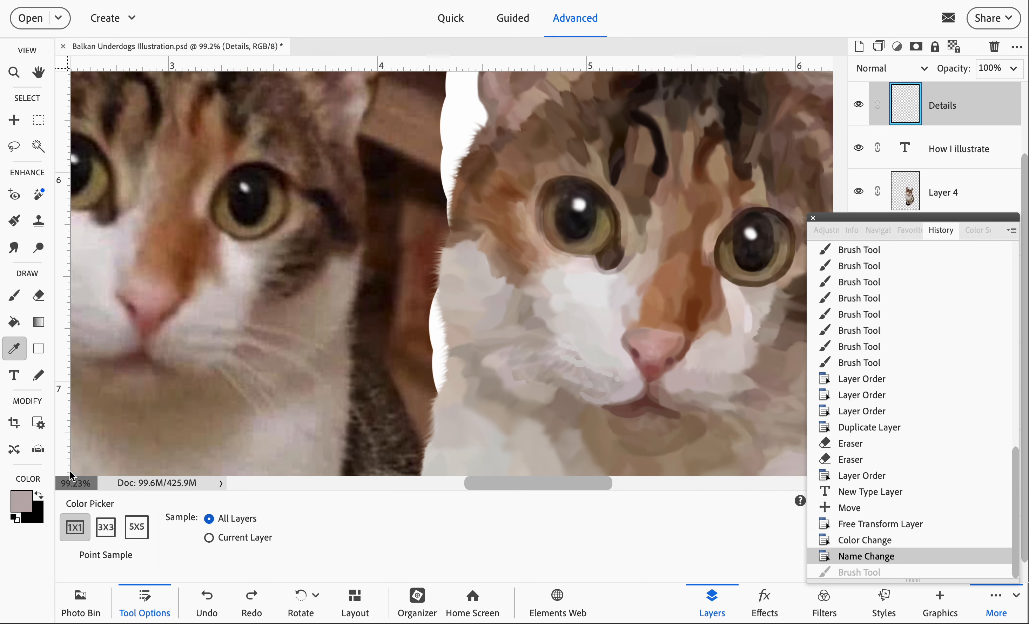
# - Try a brush stroke in the sampled grey beneath the illustrated cat's nose on the Details layer and undo it
pyautogui.click(22, 304)
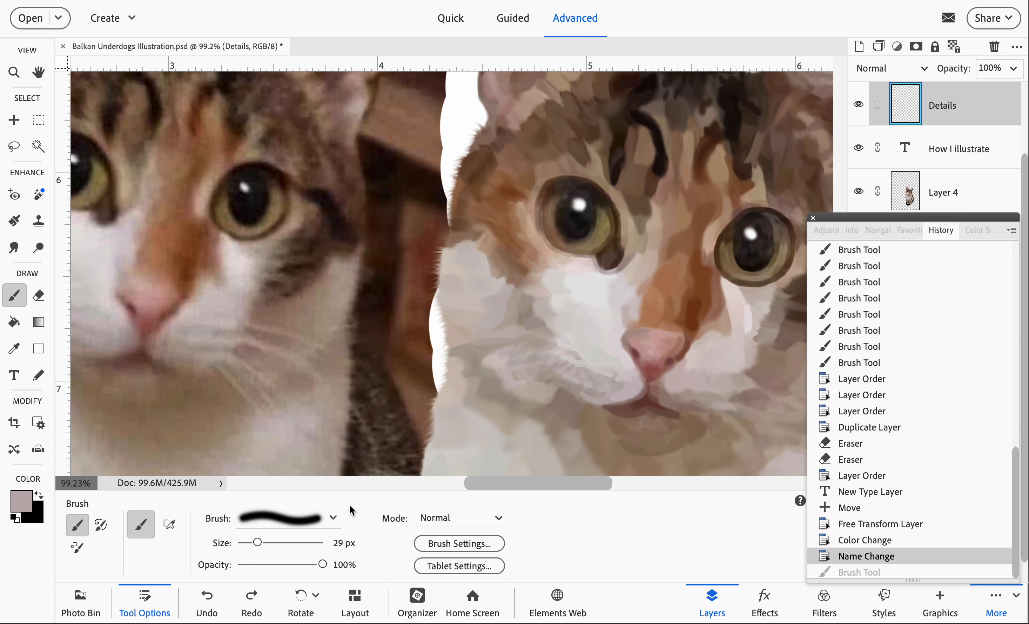
pyautogui.moveTo(380, 610)
pyautogui.hscroll(-1, 656, 399)
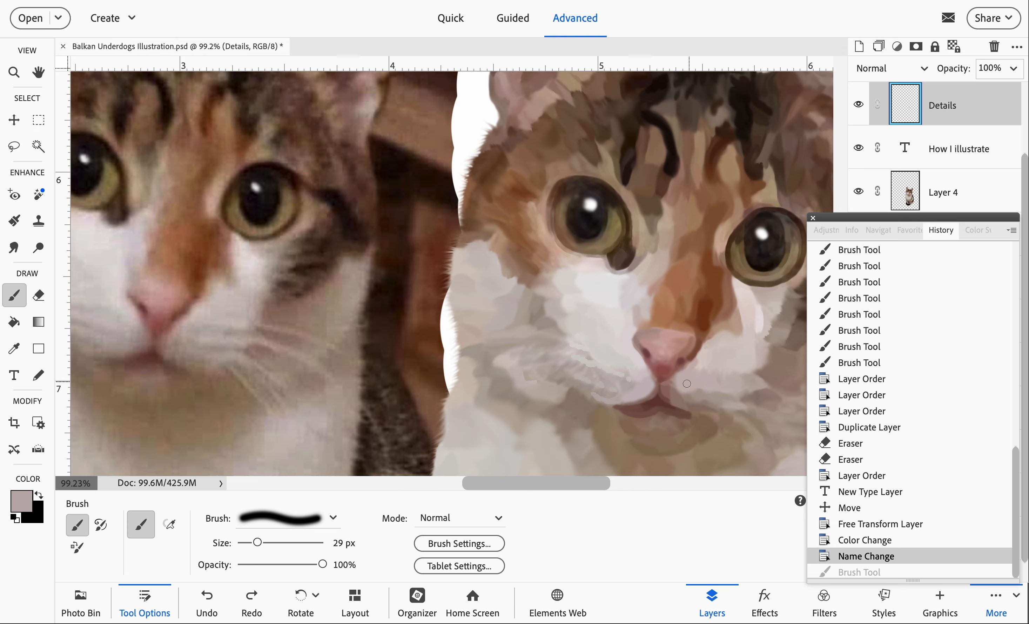
pyautogui.scroll(2, 690, 380)
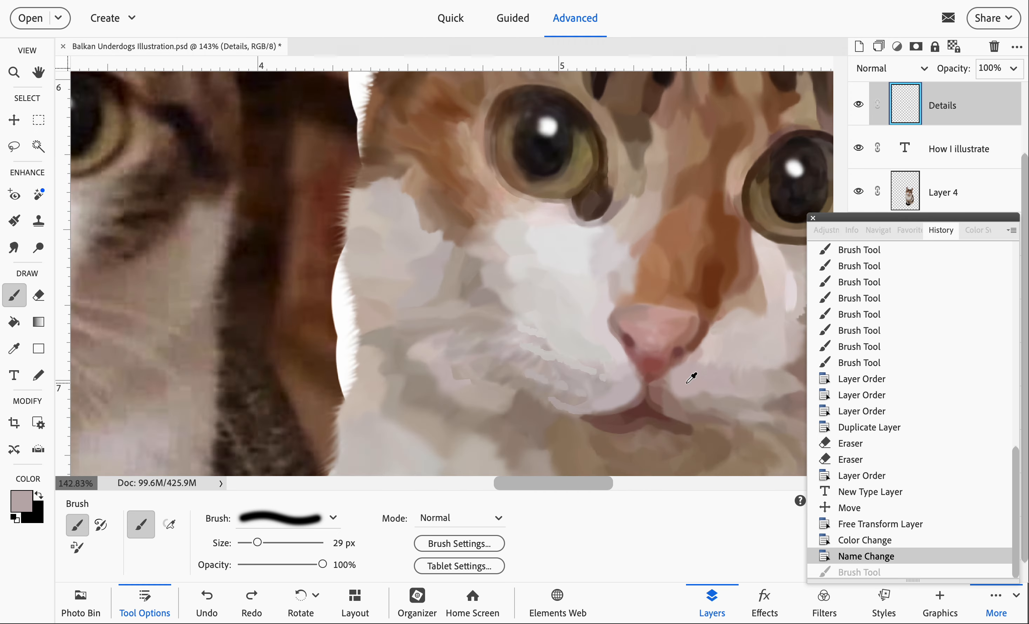
pyautogui.scroll(-2, 690, 379)
pyautogui.scroll(2, 687, 382)
pyautogui.scroll(-1, 686, 383)
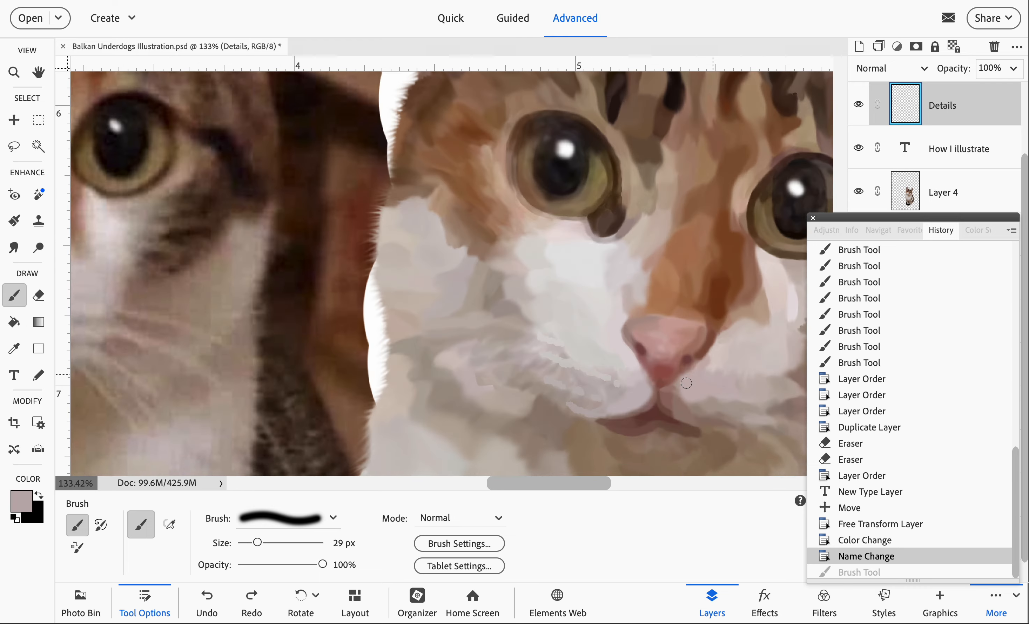
pyautogui.scroll(-1, 685, 383)
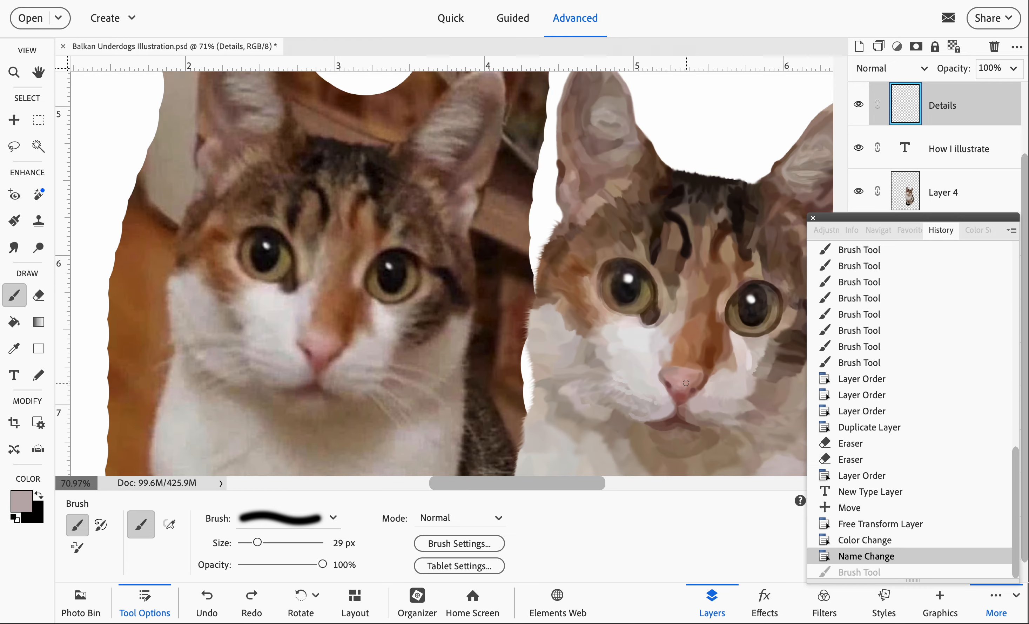
pyautogui.hscroll(2, 685, 383)
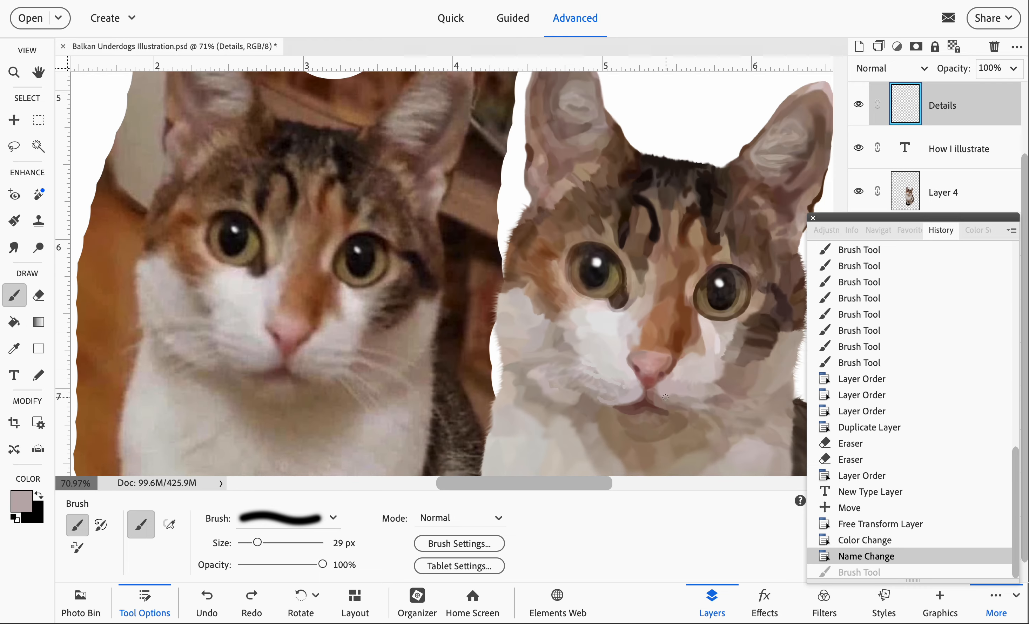
pyautogui.scroll(2, 662, 395)
pyautogui.hscroll(-2, 656, 393)
pyautogui.scroll(-1, 651, 394)
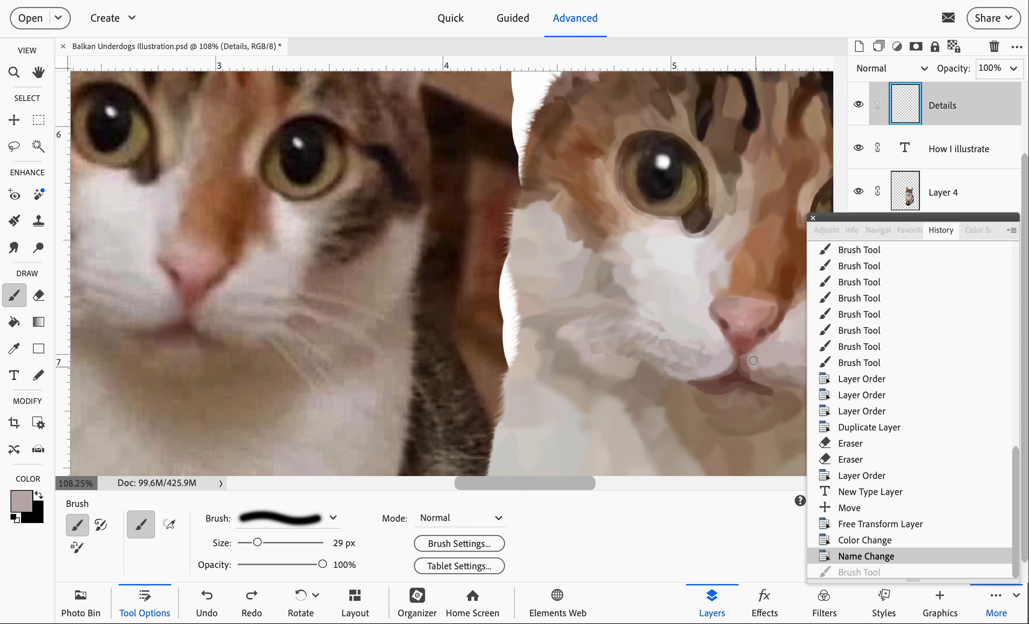
pyautogui.hotkey('ctrl', 'y')
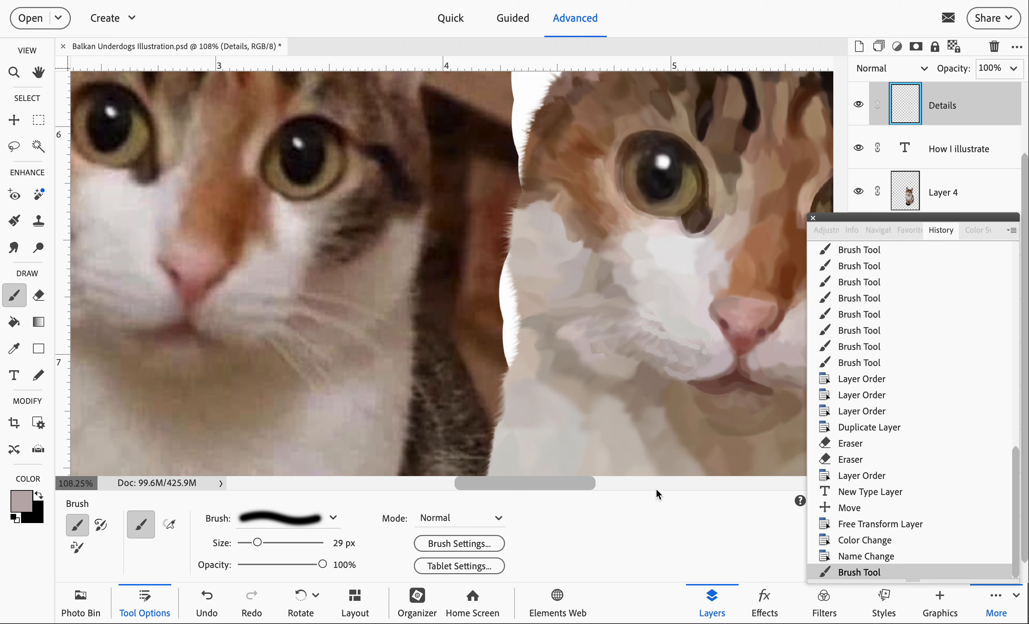
pyautogui.hotkey('ctrl', 'z')
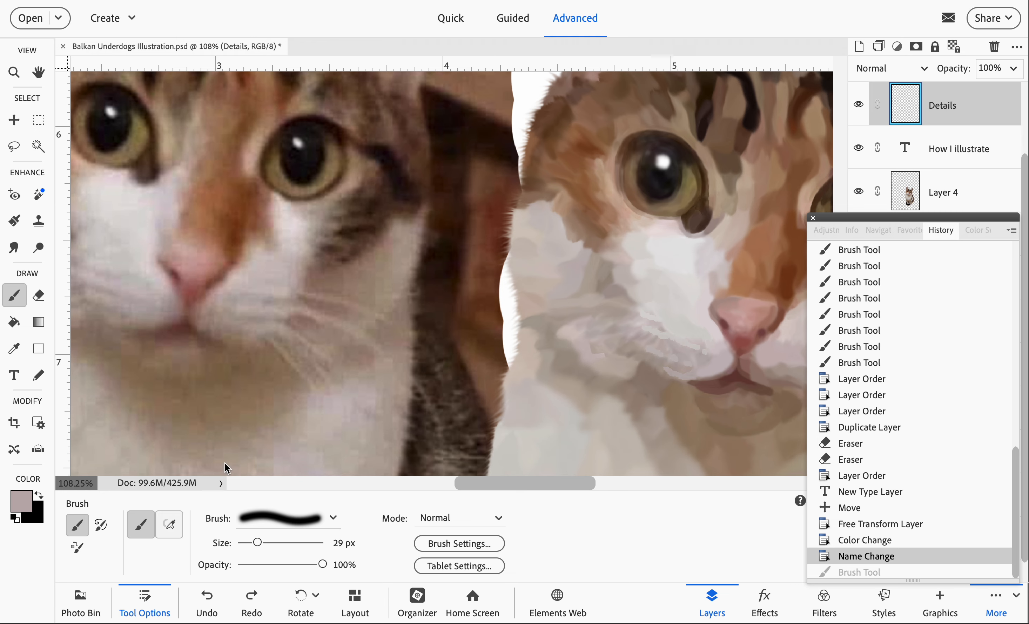
# - Set the foreground color to the darker b0a3a4 and paint short shading strokes between the illustrated cat's nose and mouth
pyautogui.click(28, 503)
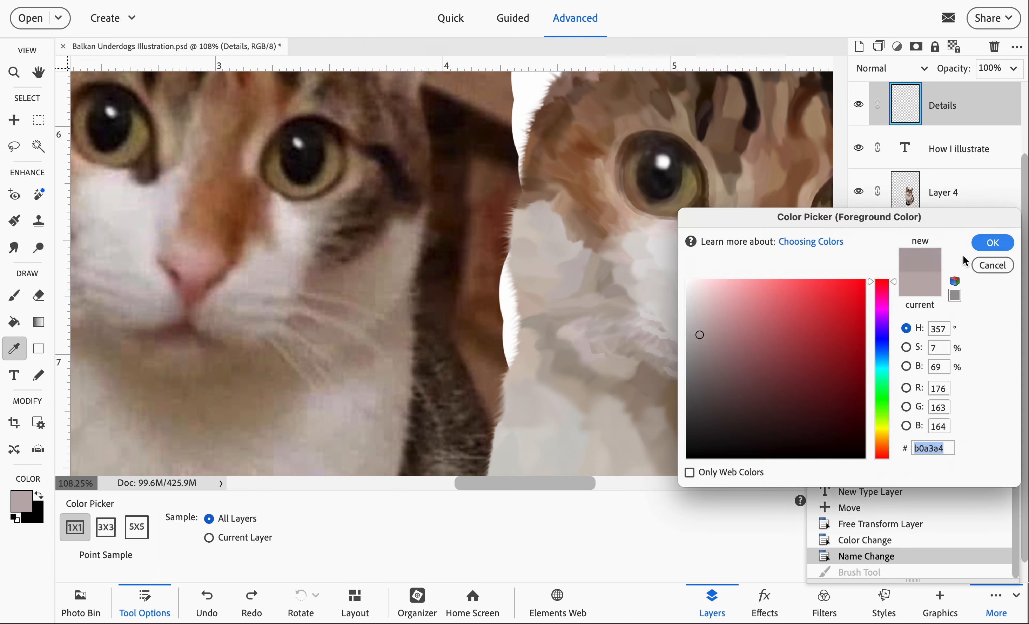
pyautogui.click(992, 243)
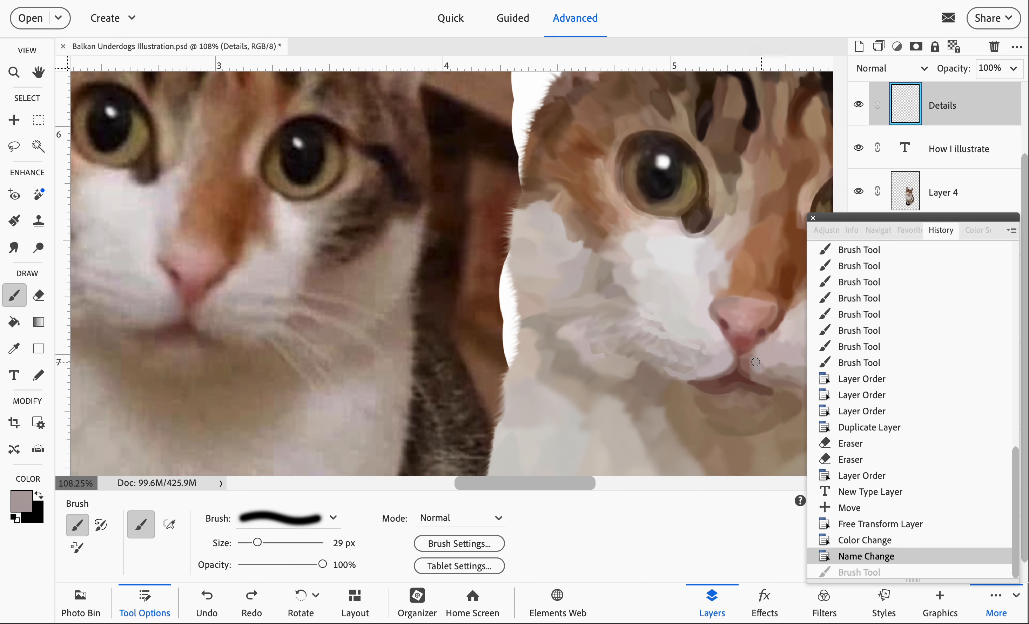
pyautogui.moveTo(753, 363); pyautogui.dragTo(754, 360)
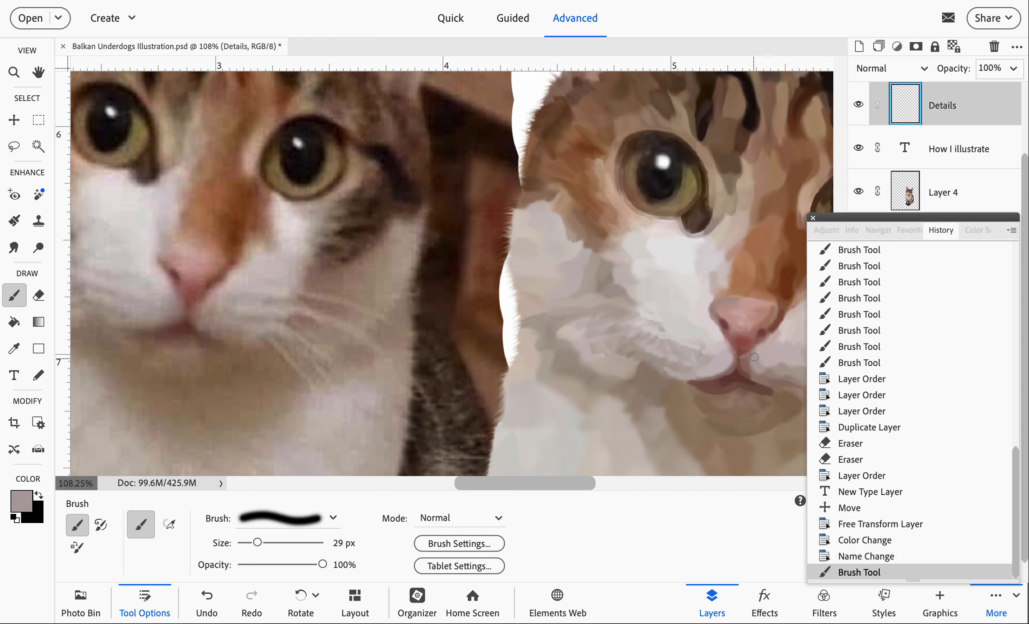
pyautogui.click(754, 356)
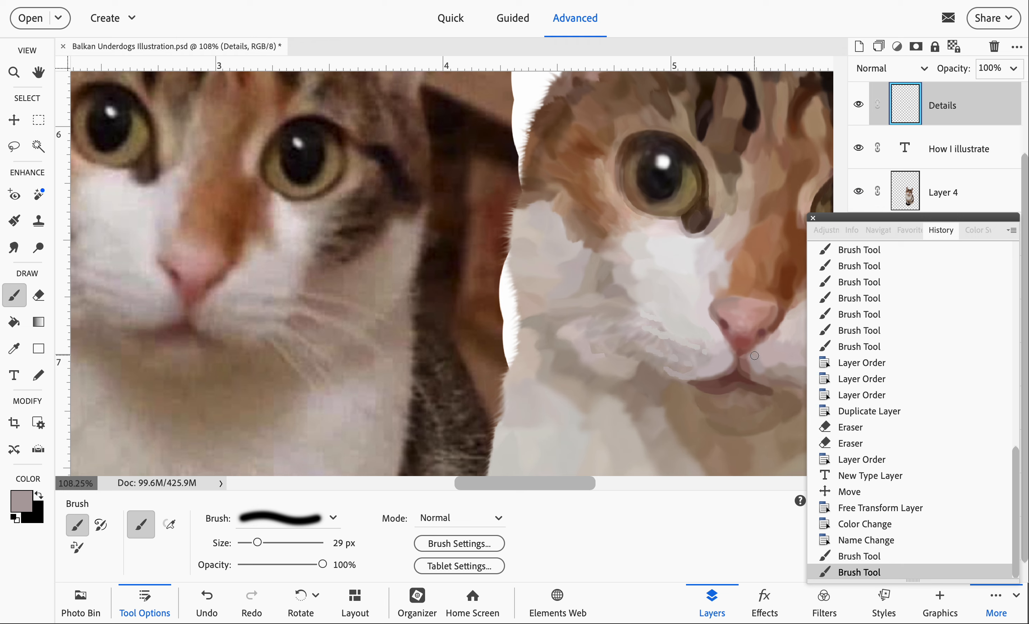
pyautogui.moveTo(752, 357); pyautogui.dragTo(751, 358)
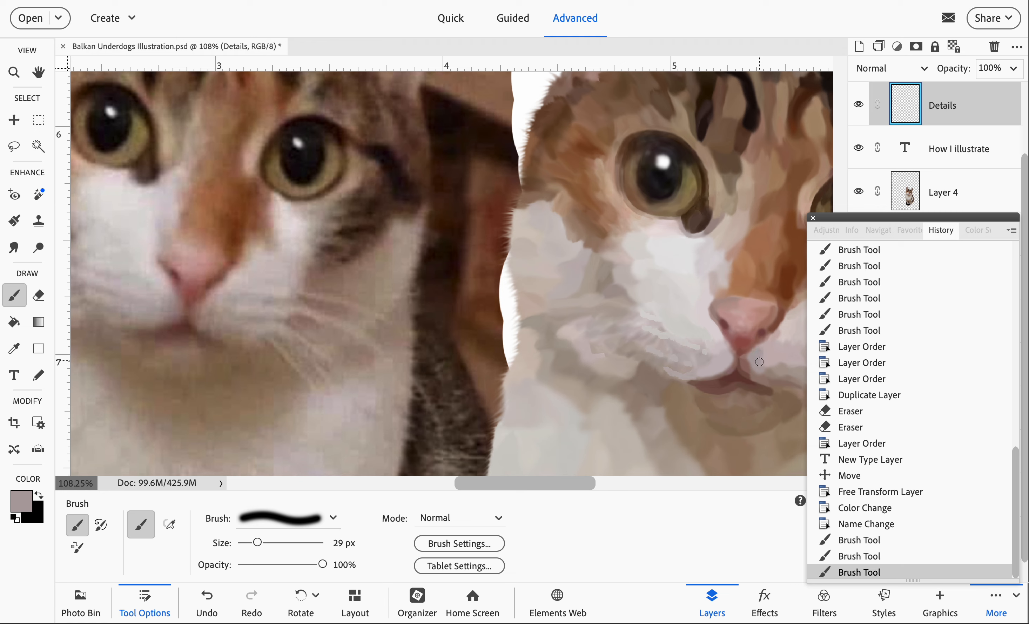
# - Paint more short shading strokes in the current grey on the fur just below and beside the illustrated cat's nose
pyautogui.click(763, 370)
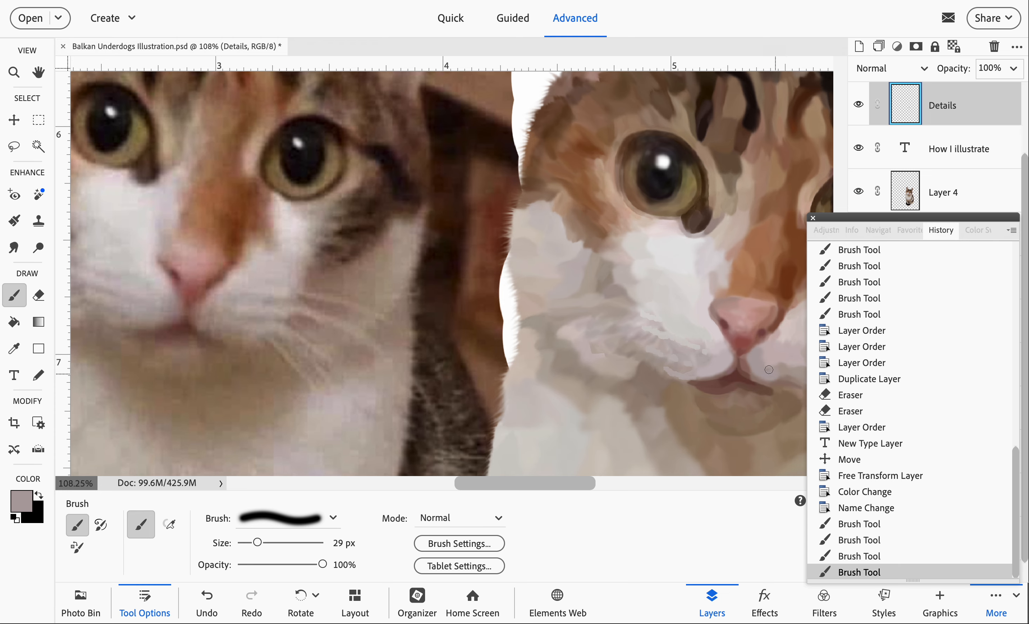
pyautogui.click(759, 356)
pyautogui.hscroll(3, 759, 357)
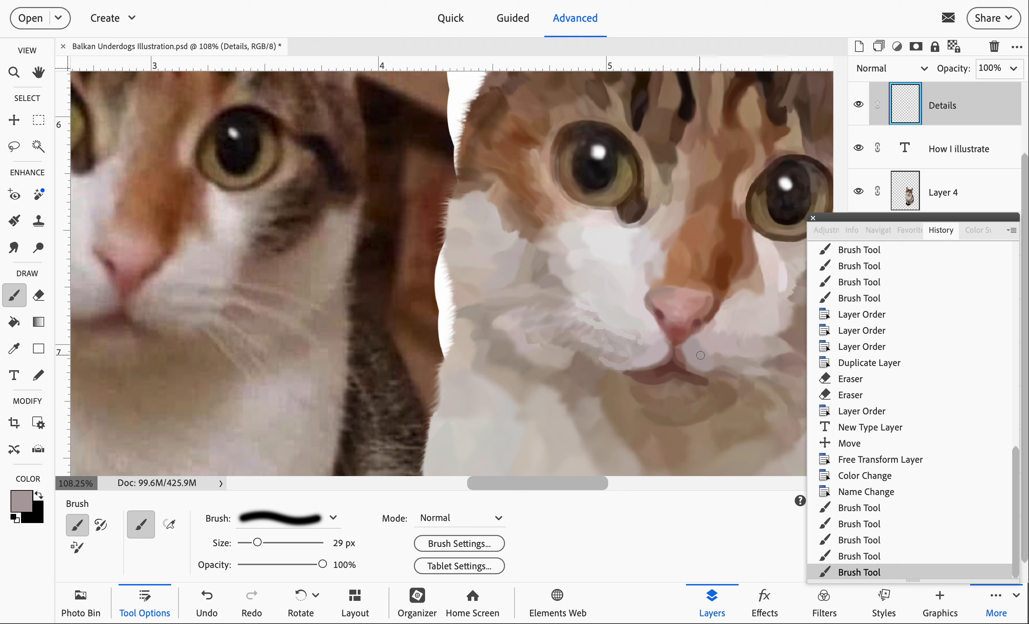
pyautogui.click(711, 357)
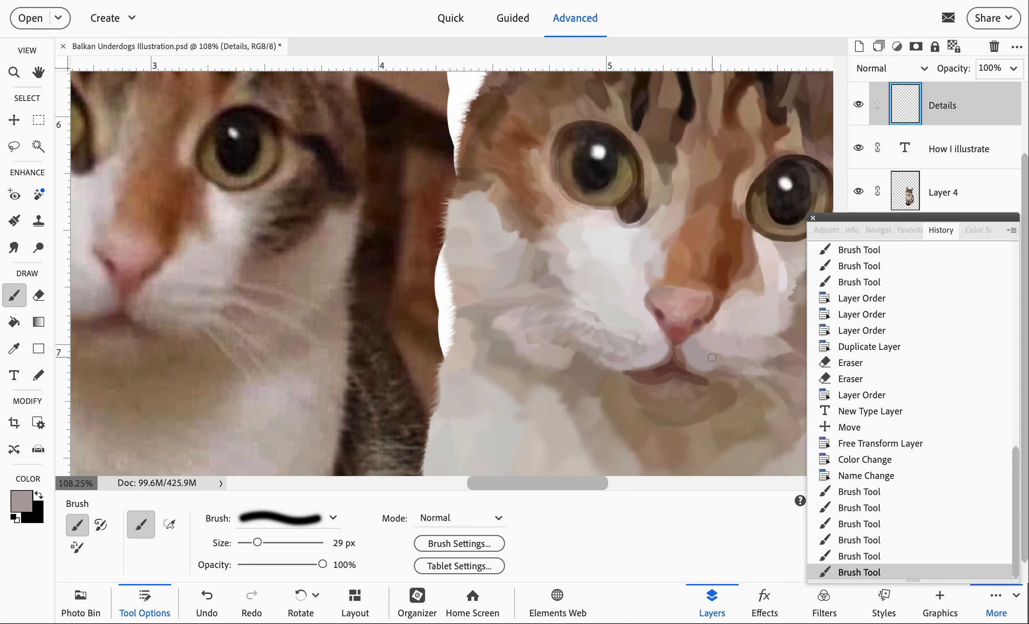
# - Smudge the grey shading beside the illustrated cat's mouth at 45 px and 57% strength, after trying a 21 px stroke and undoing it
pyautogui.press('r')
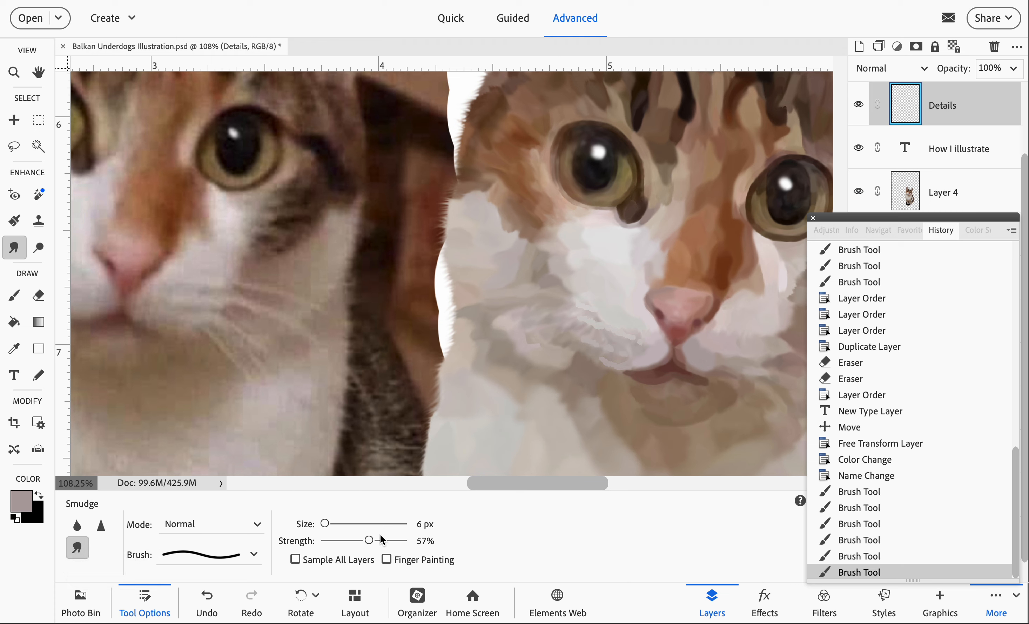
pyautogui.moveTo(342, 523); pyautogui.dragTo(336, 523)
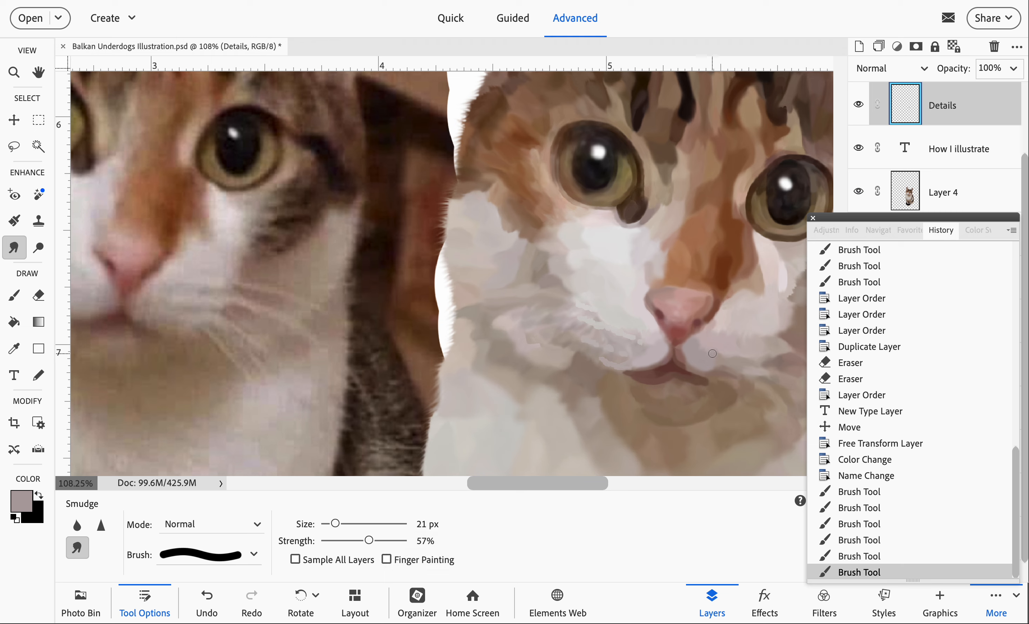
pyautogui.moveTo(712, 354); pyautogui.dragTo(717, 362)
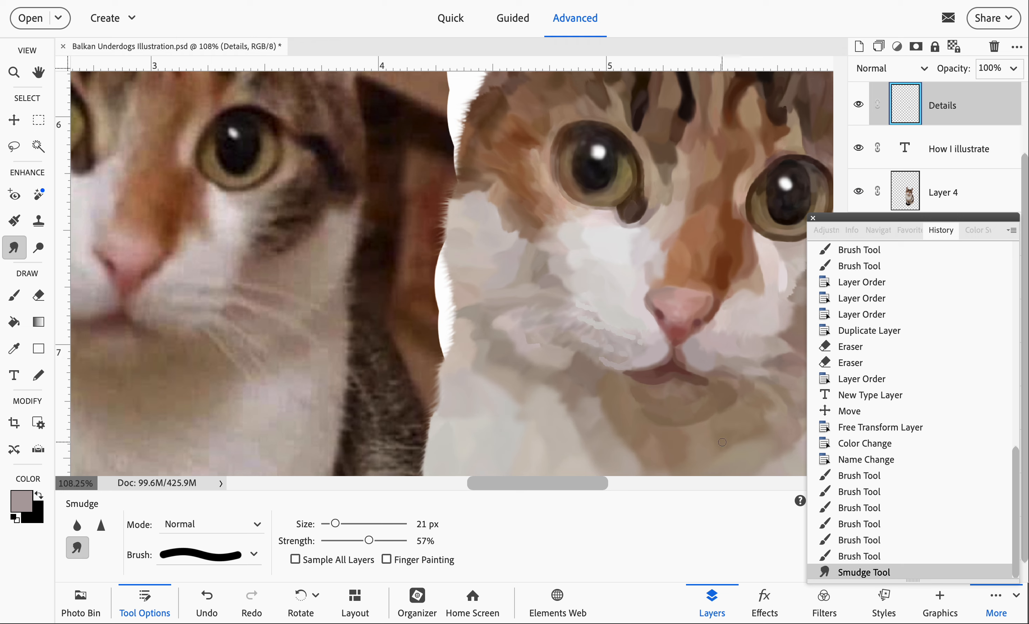
pyautogui.hotkey('ctrl', 'z')
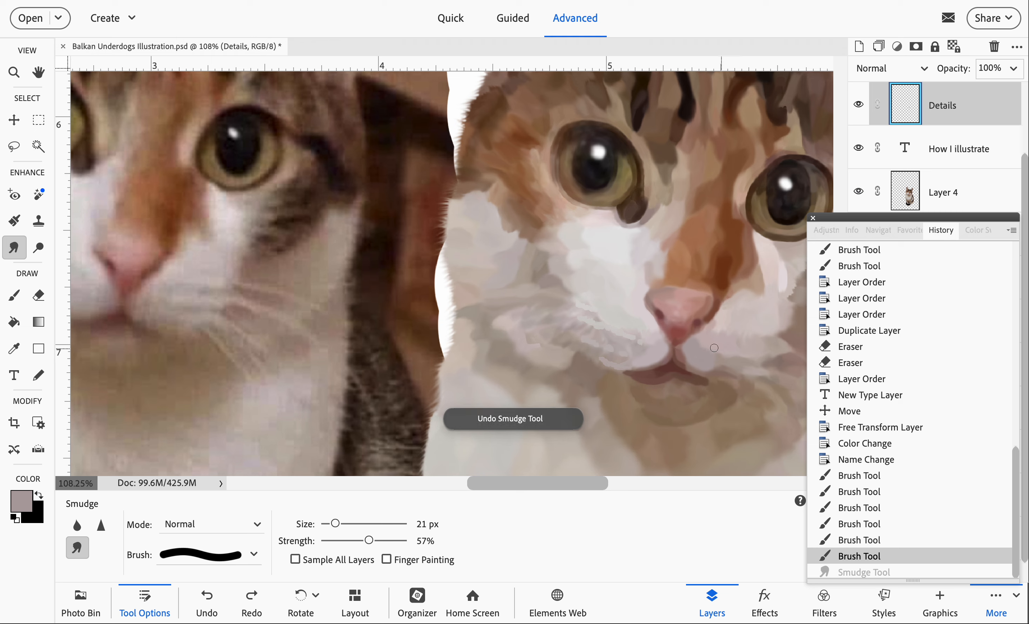
pyautogui.click(354, 525)
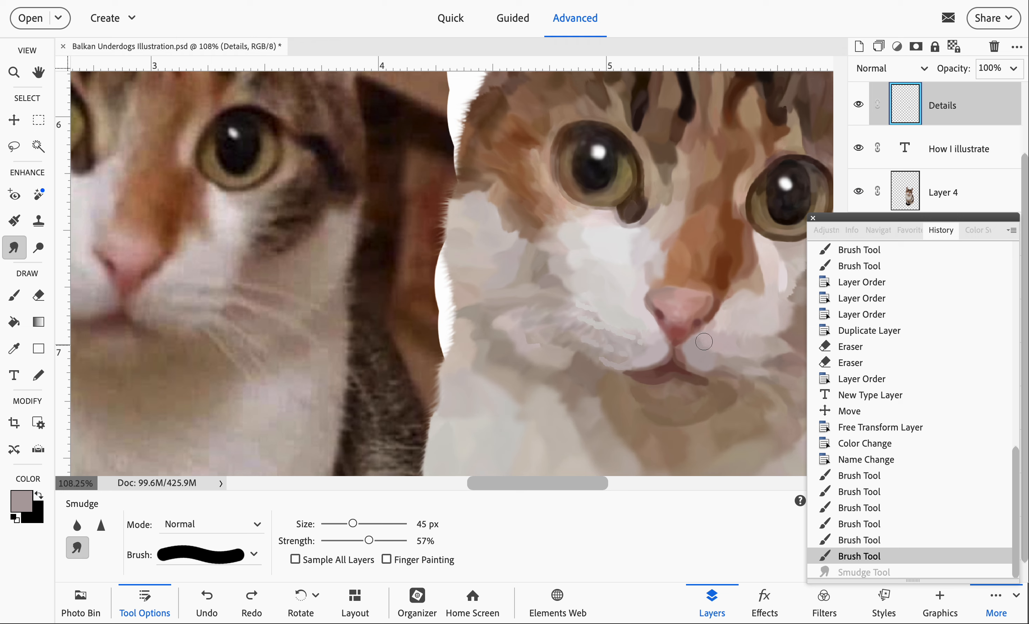
pyautogui.moveTo(701, 346); pyautogui.dragTo(727, 356)
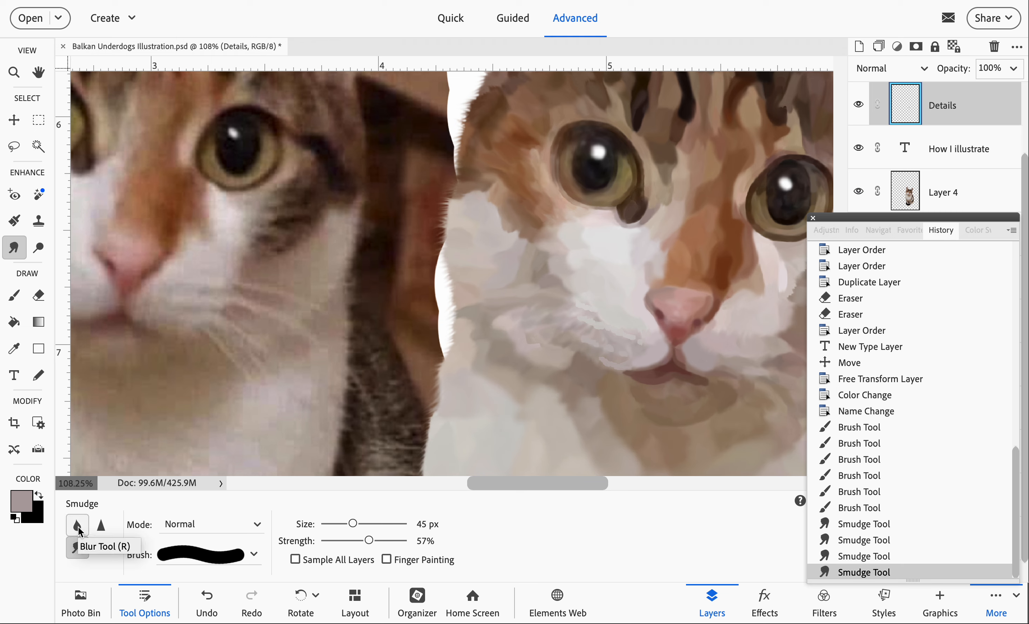
# - Soften the same grey shading beside the mouth with the Blur tool at 44 px and 100% strength
pyautogui.click(78, 528)
pyautogui.click(425, 546)
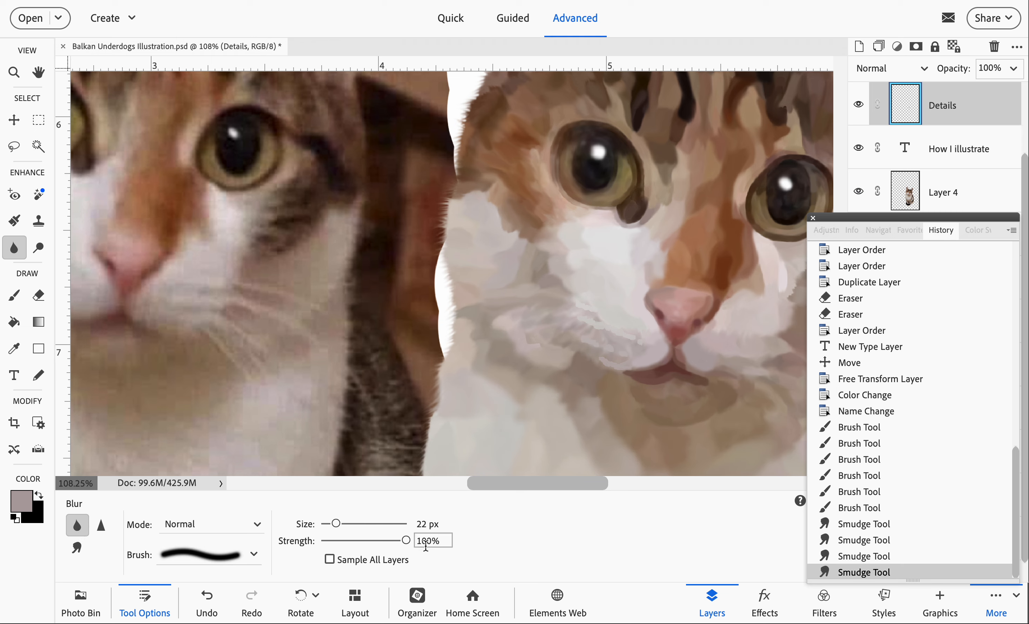
pyautogui.click(346, 524)
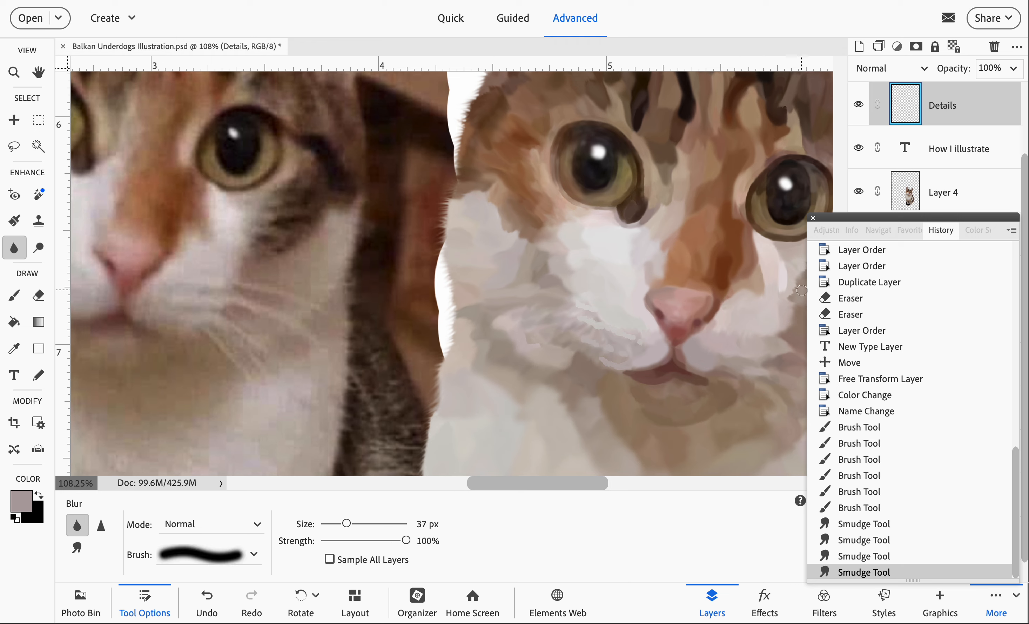
pyautogui.click(352, 523)
pyautogui.moveTo(721, 358)
pyautogui.mouseDown()
pyautogui.moveTo(726, 351)
pyautogui.moveTo(697, 346)
pyautogui.mouseUp()
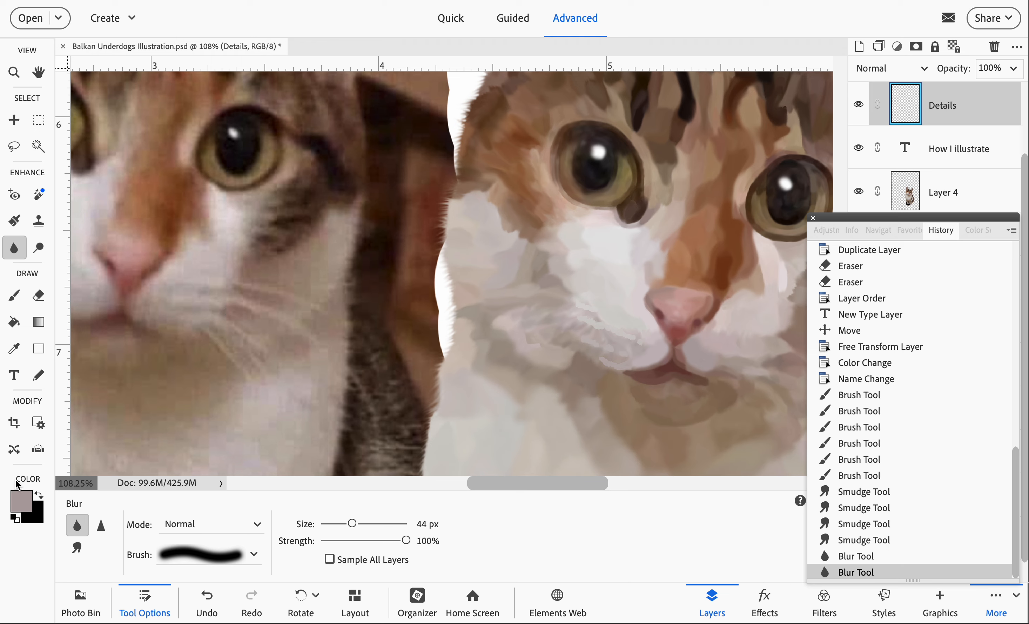
# - Blend the grey shading beside the mouth into the surrounding fur with repeated Smudge strokes at 45 px on the Details layer
pyautogui.click(78, 547)
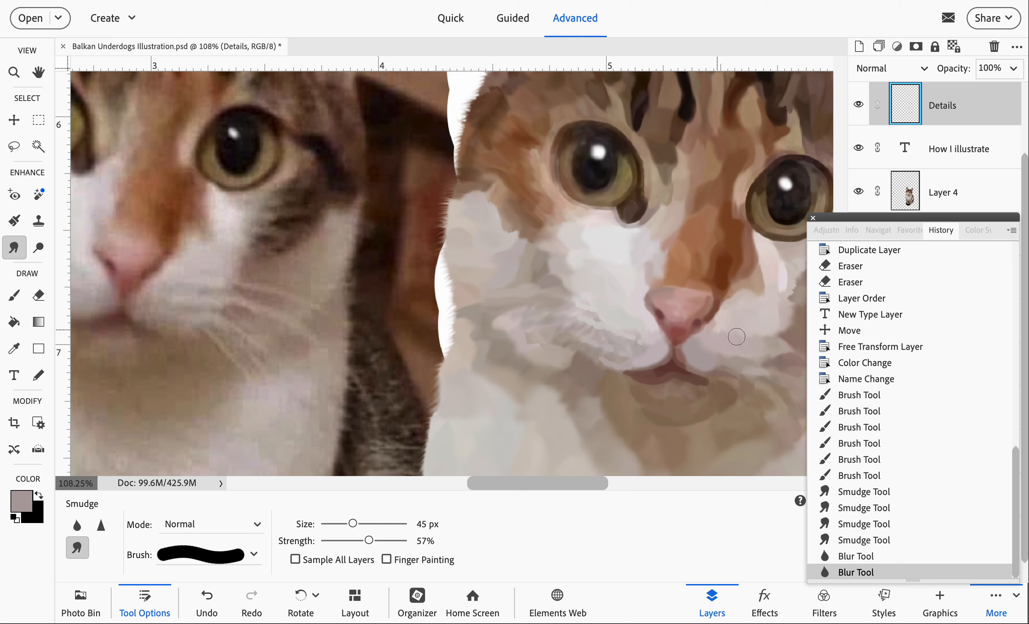
pyautogui.click(720, 333)
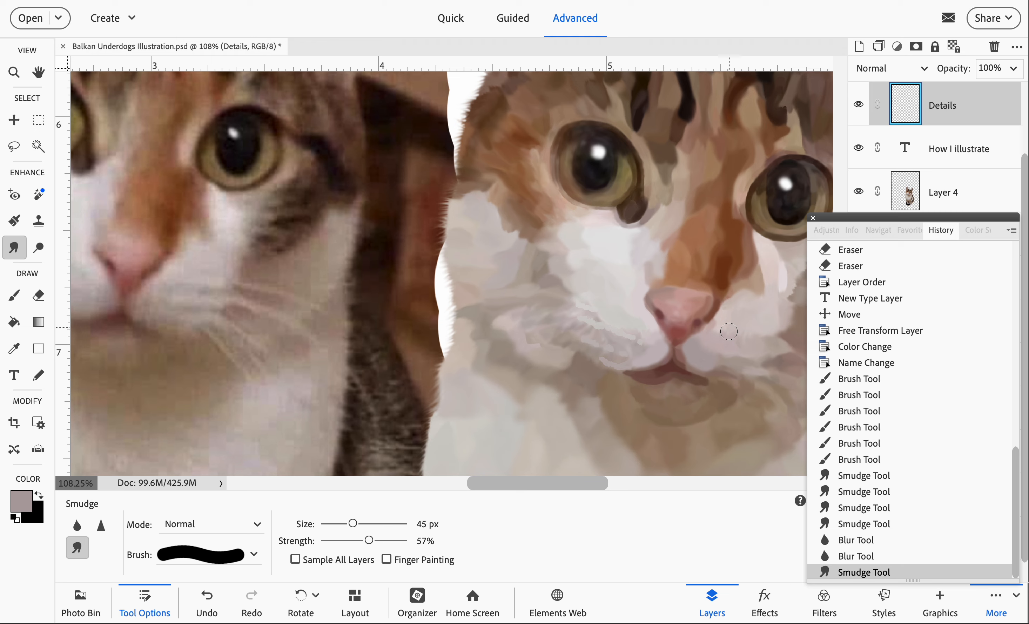
pyautogui.moveTo(730, 333); pyautogui.dragTo(764, 356)
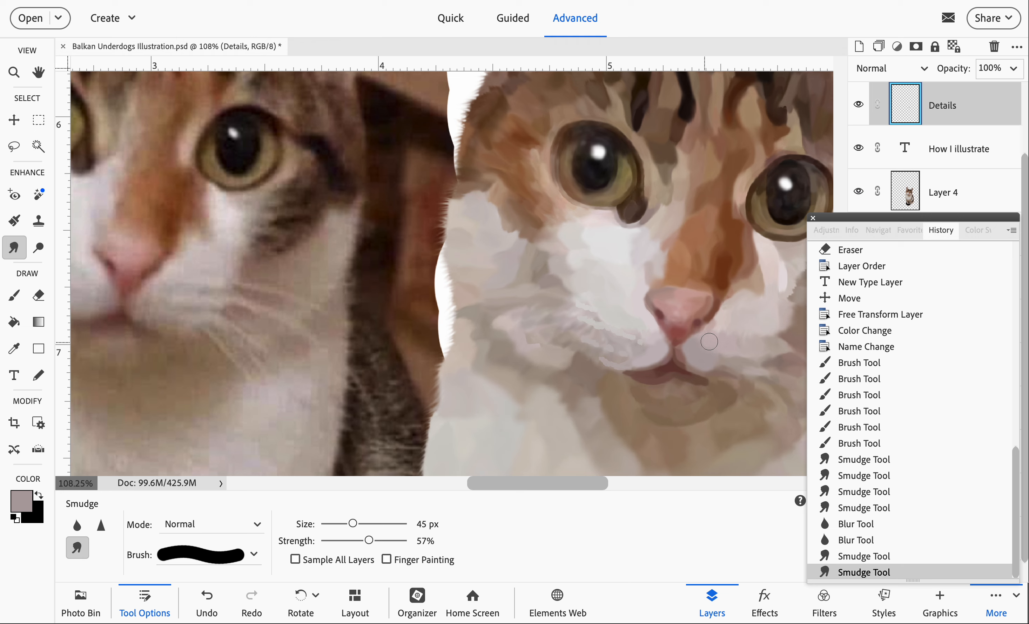
pyautogui.click(700, 348)
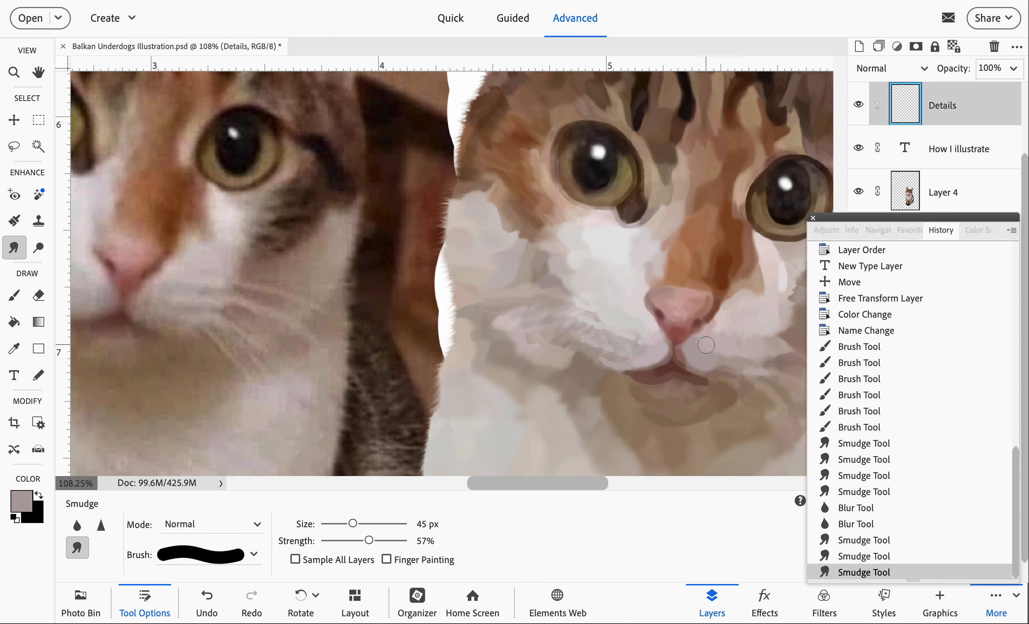
pyautogui.click(700, 349)
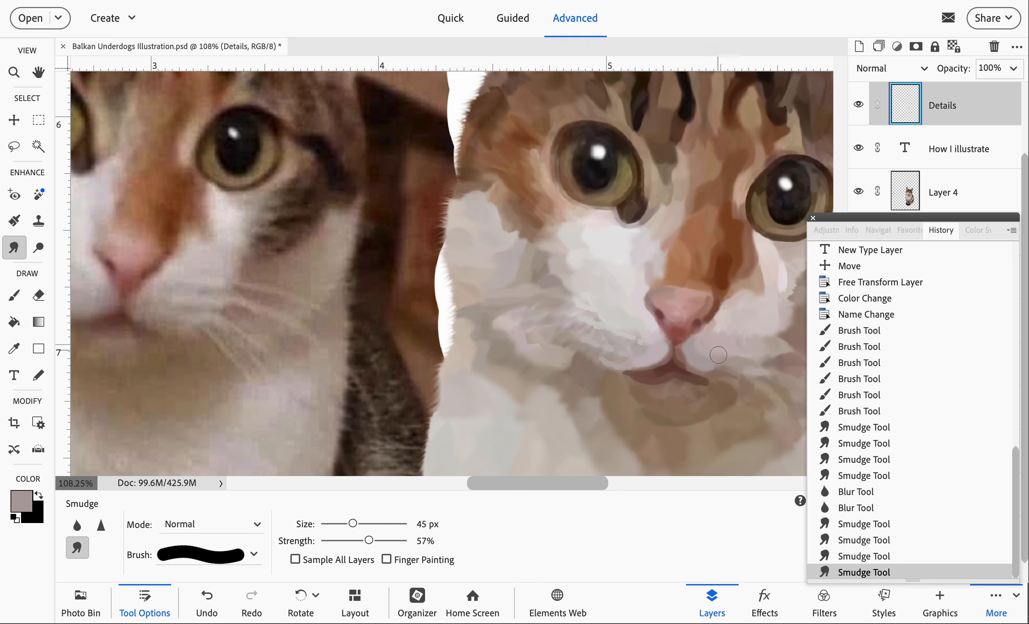
pyautogui.click(718, 355)
pyautogui.click(731, 355)
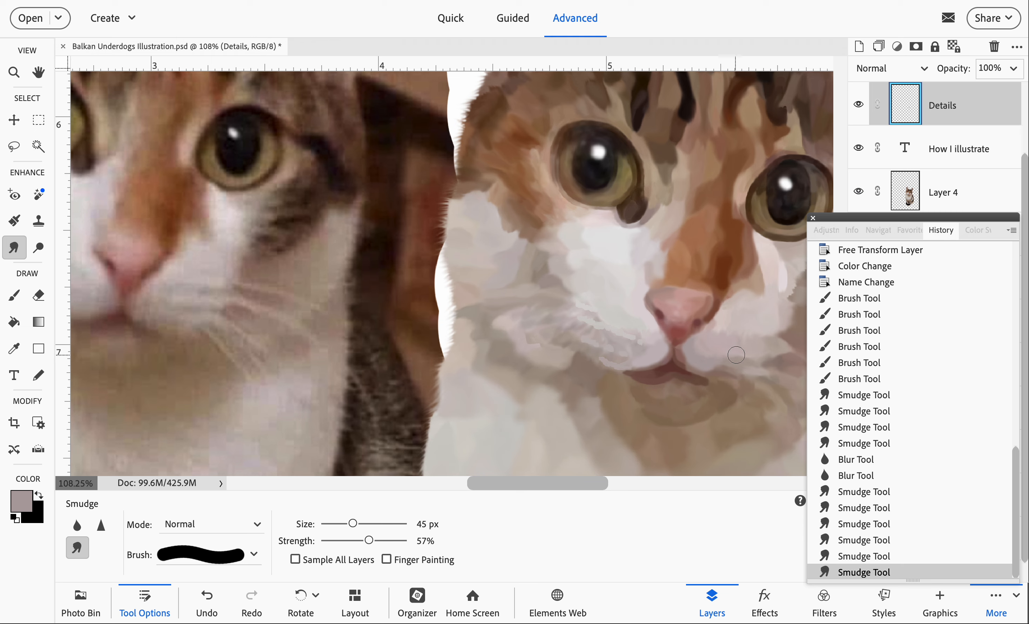
pyautogui.click(729, 354)
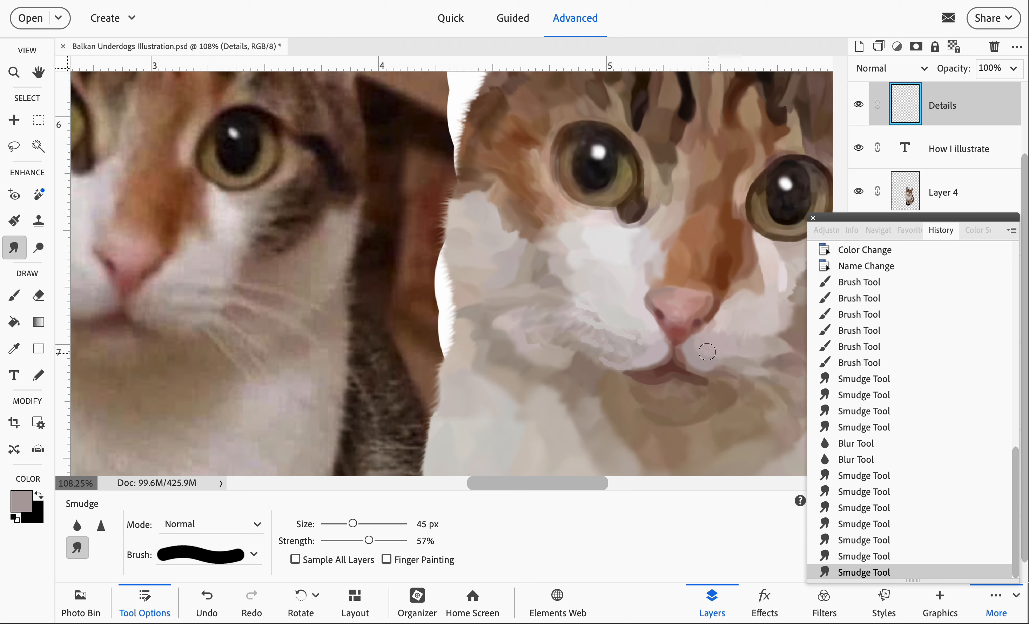
pyautogui.click(707, 351)
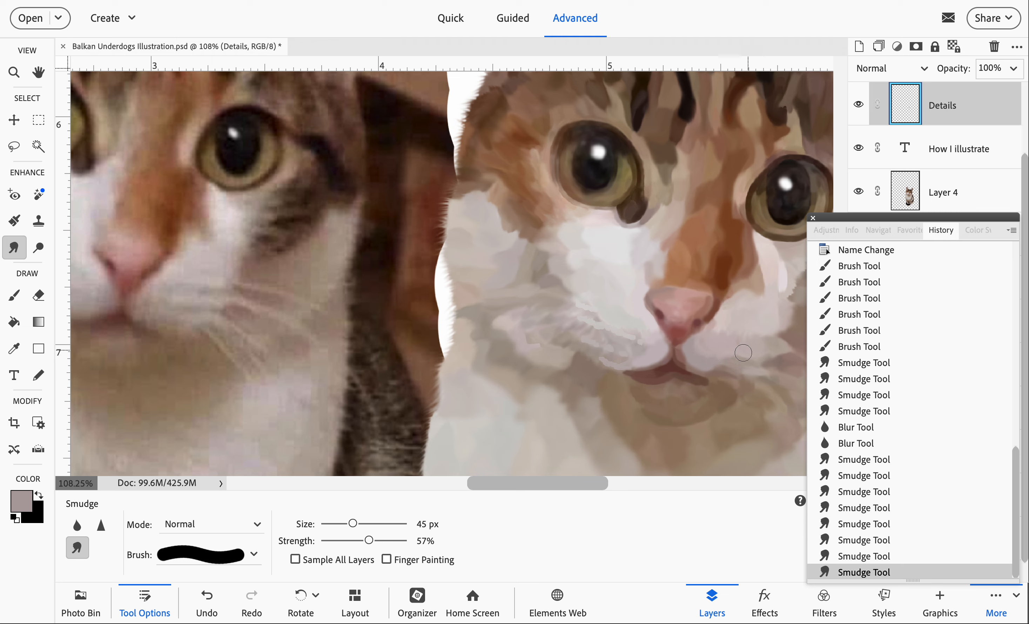
pyautogui.click(702, 348)
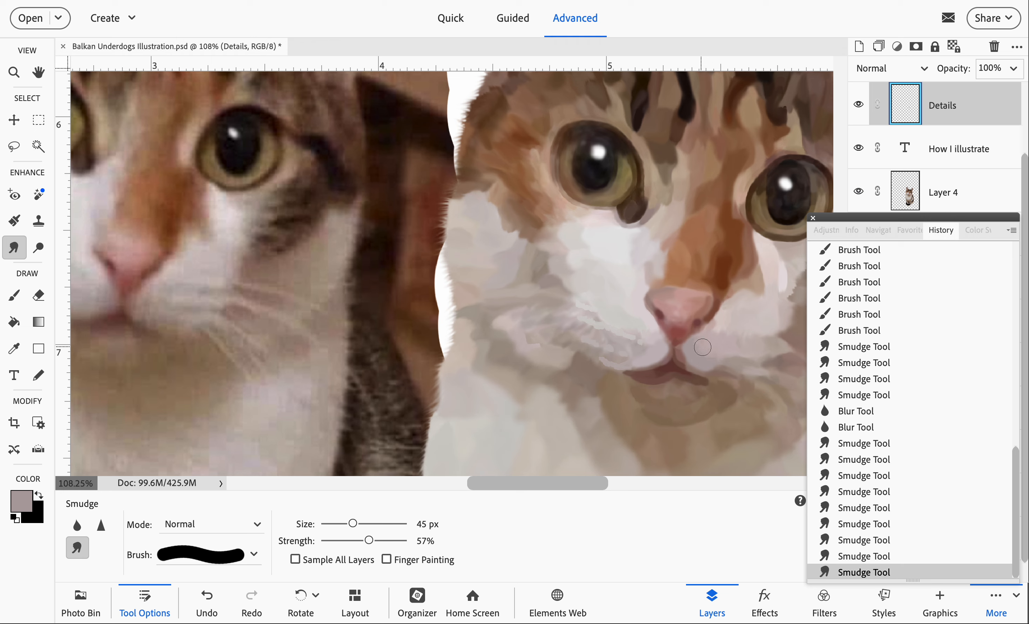
pyautogui.moveTo(712, 354); pyautogui.dragTo(699, 344)
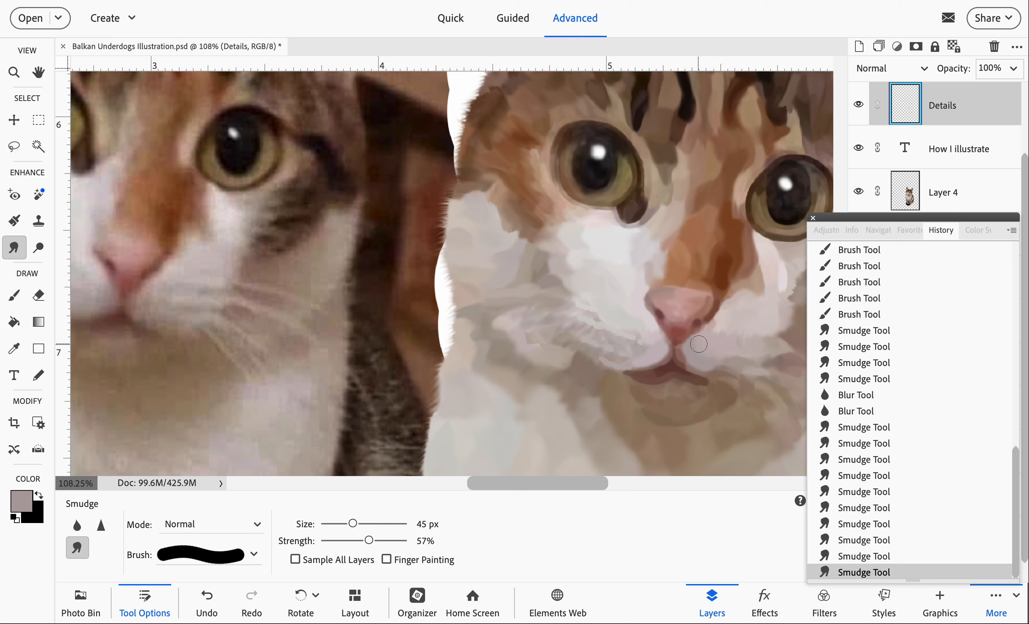
pyautogui.click(700, 348)
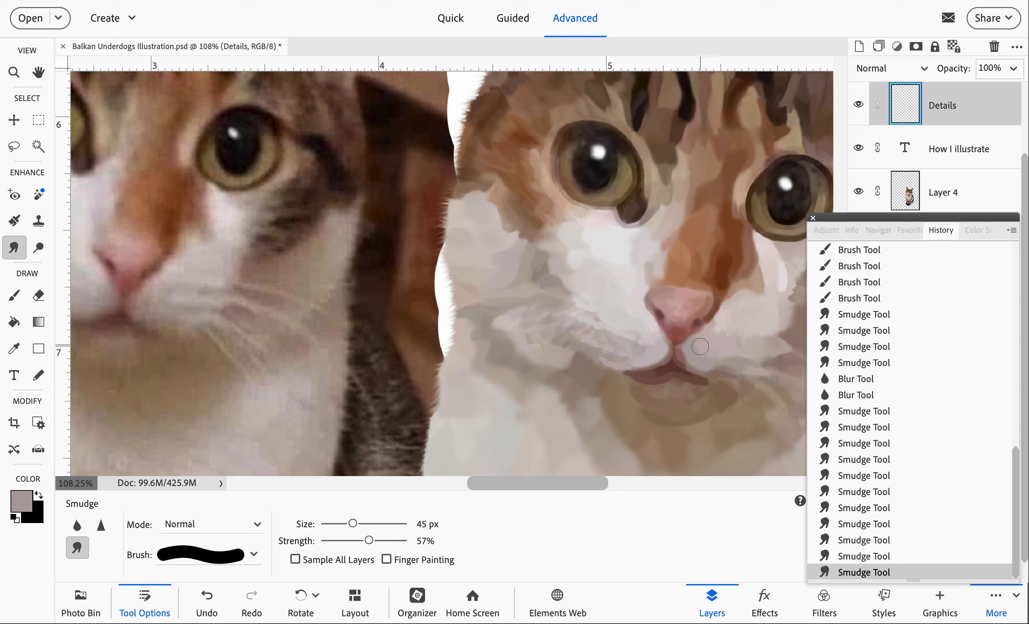
pyautogui.click(709, 358)
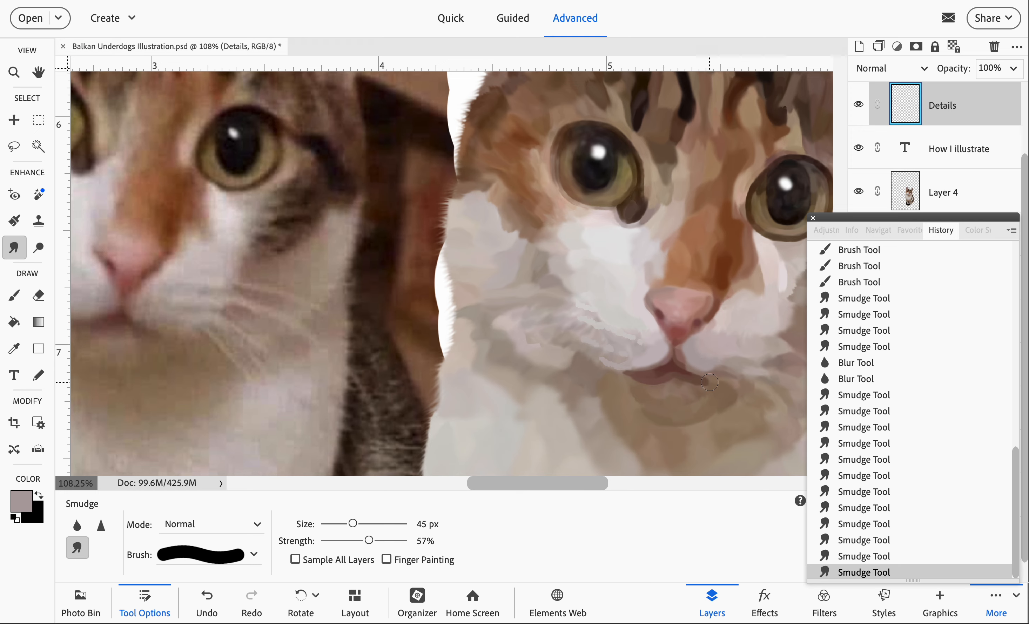
pyautogui.scroll(1, 709, 382)
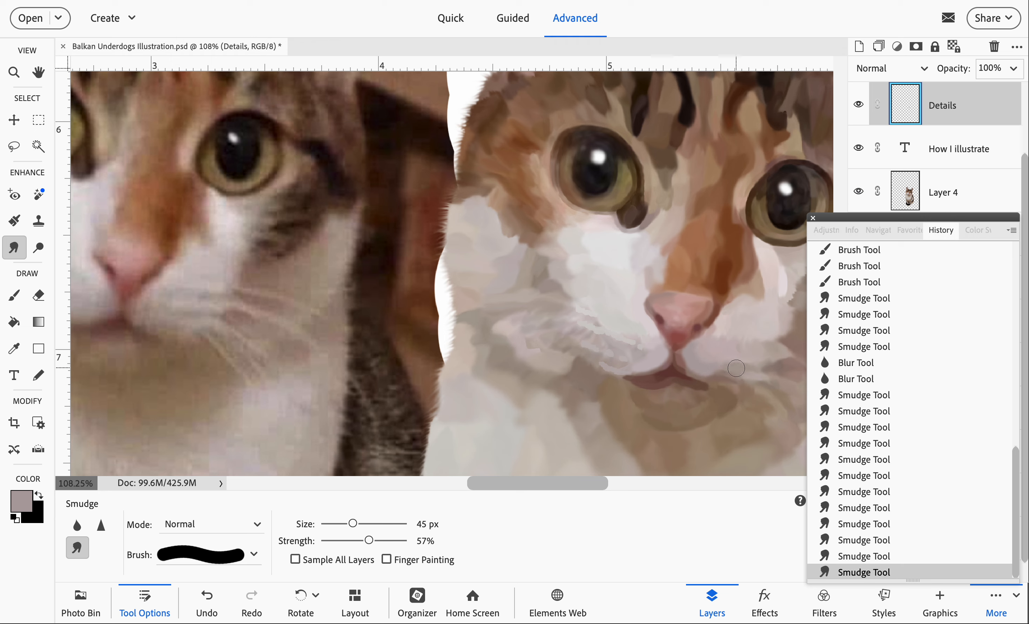
pyautogui.moveTo(720, 376); pyautogui.dragTo(714, 373)
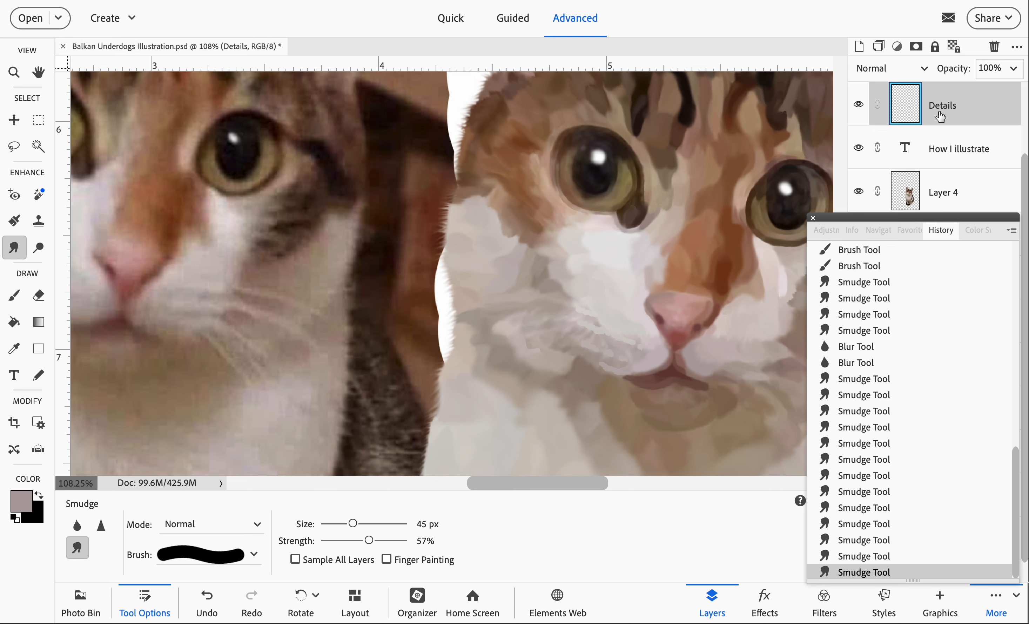
# - Select Layer 4 and toggle its visibility to compare it with the Details strokes, leaving the layer shown
pyautogui.click(941, 201)
pyautogui.click(859, 192)
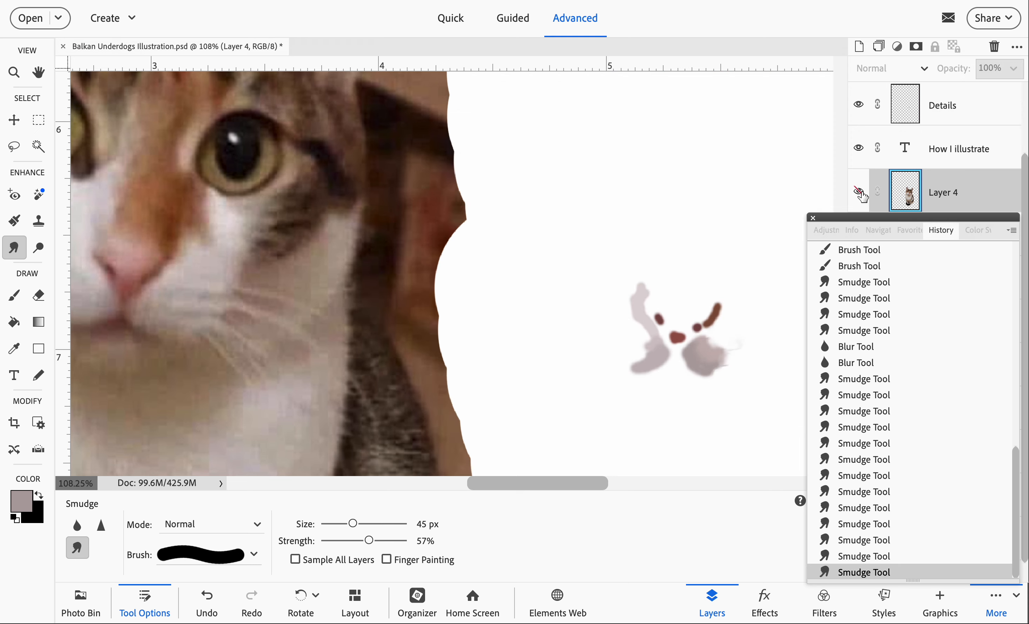
pyautogui.click(859, 193)
pyautogui.click(859, 192)
pyautogui.click(860, 192)
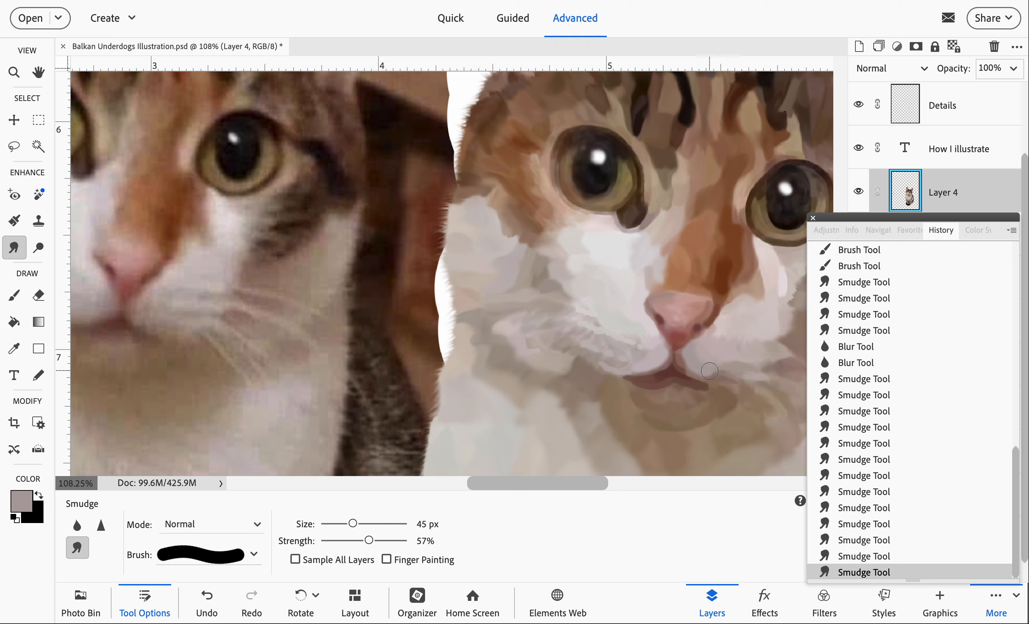
# - Smudge the fur beside the illustrated cat's mouth on Layer 4 and enlarge the Smudge brush to 63 px
pyautogui.moveTo(709, 371)
pyautogui.mouseDown()
pyautogui.moveTo(724, 373)
pyautogui.moveTo(715, 372)
pyautogui.mouseUp()
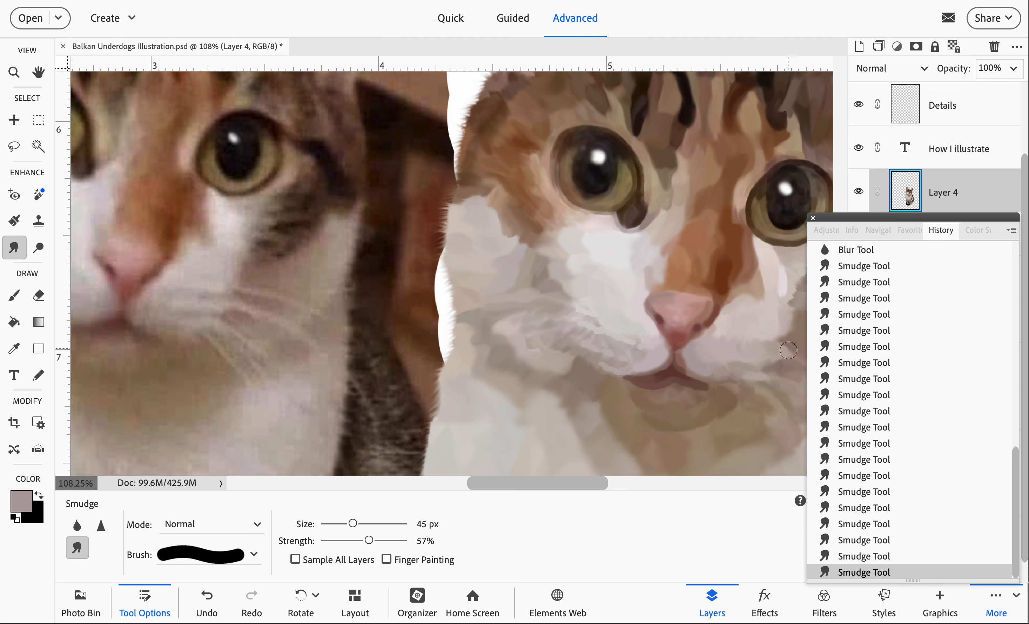
pyautogui.click(734, 370)
pyautogui.moveTo(359, 522); pyautogui.dragTo(366, 522)
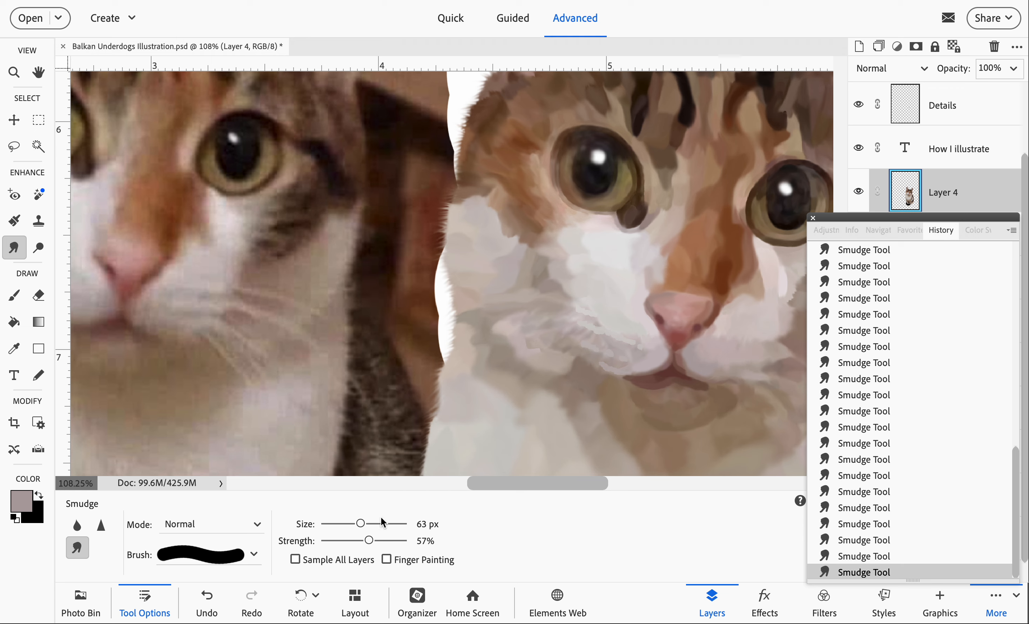
# - Soften the fur around the illustrated cat's mouth and whisker area on Layer 4 with the Blur tool at 44 px and 100% strength
pyautogui.hotkey('shift', 'r')
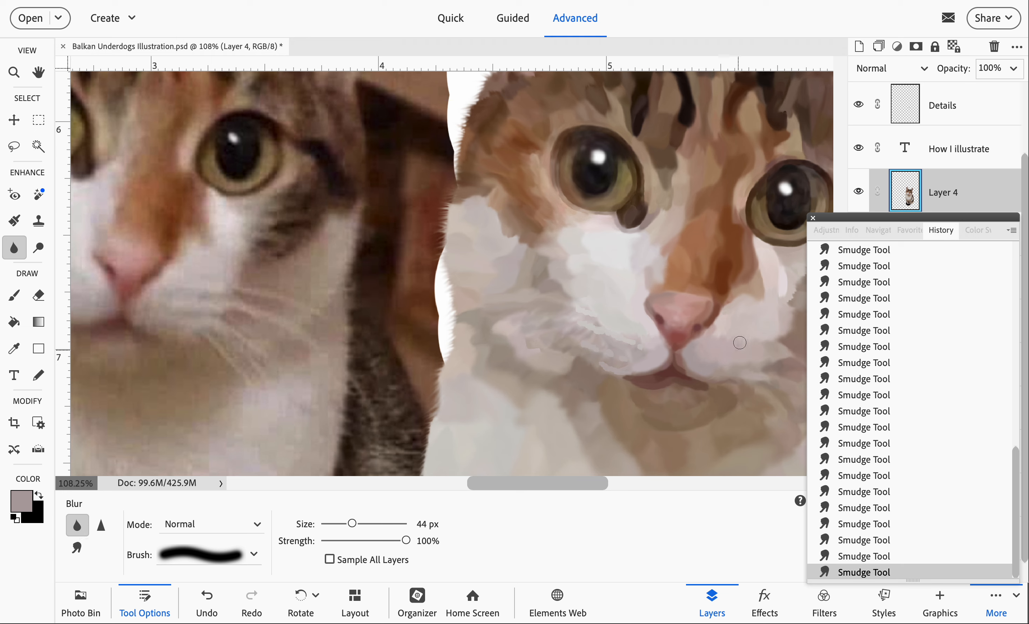
pyautogui.moveTo(729, 367)
pyautogui.mouseDown()
pyautogui.moveTo(721, 365)
pyautogui.moveTo(742, 364)
pyautogui.mouseUp()
pyautogui.moveTo(742, 343)
pyautogui.mouseDown()
pyautogui.moveTo(717, 333)
pyautogui.moveTo(711, 343)
pyautogui.mouseUp()
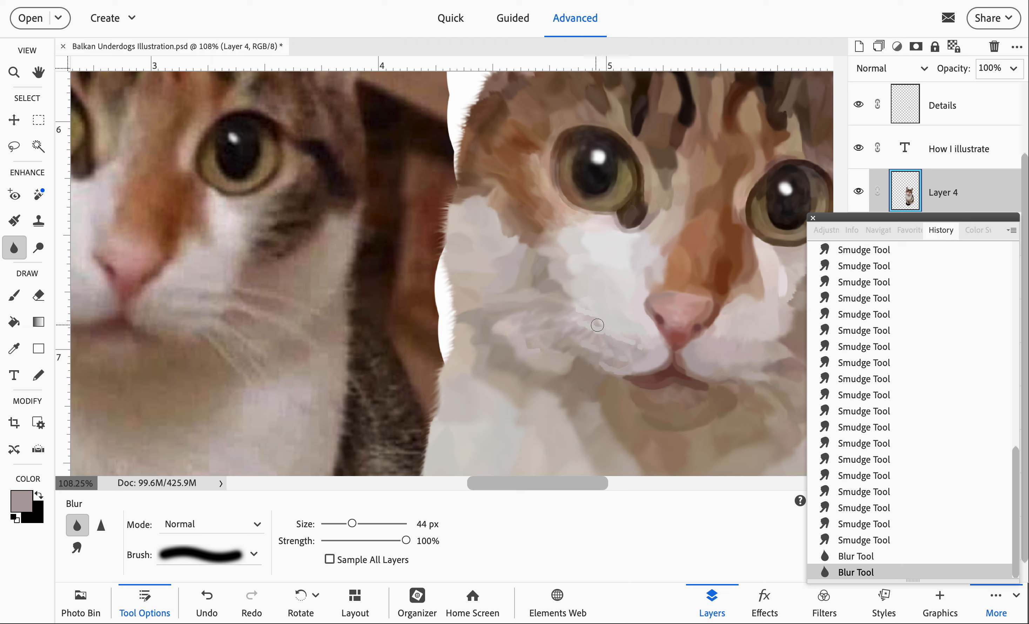
pyautogui.moveTo(598, 325); pyautogui.dragTo(609, 322)
pyautogui.scroll(-1, 561, 272)
pyautogui.hscroll(1, 561, 272)
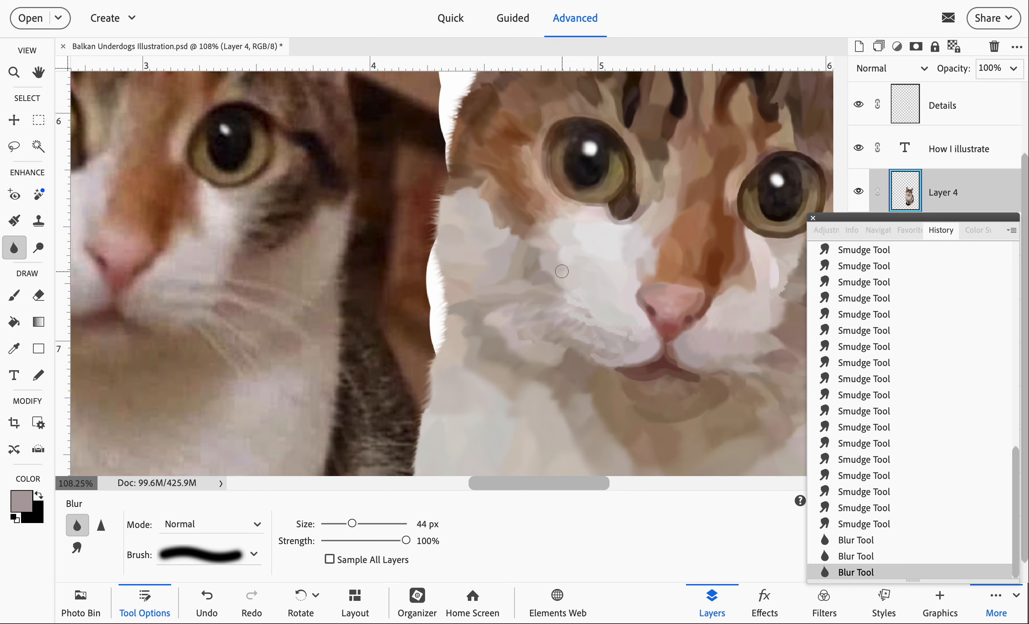
pyautogui.scroll(-8, 562, 272)
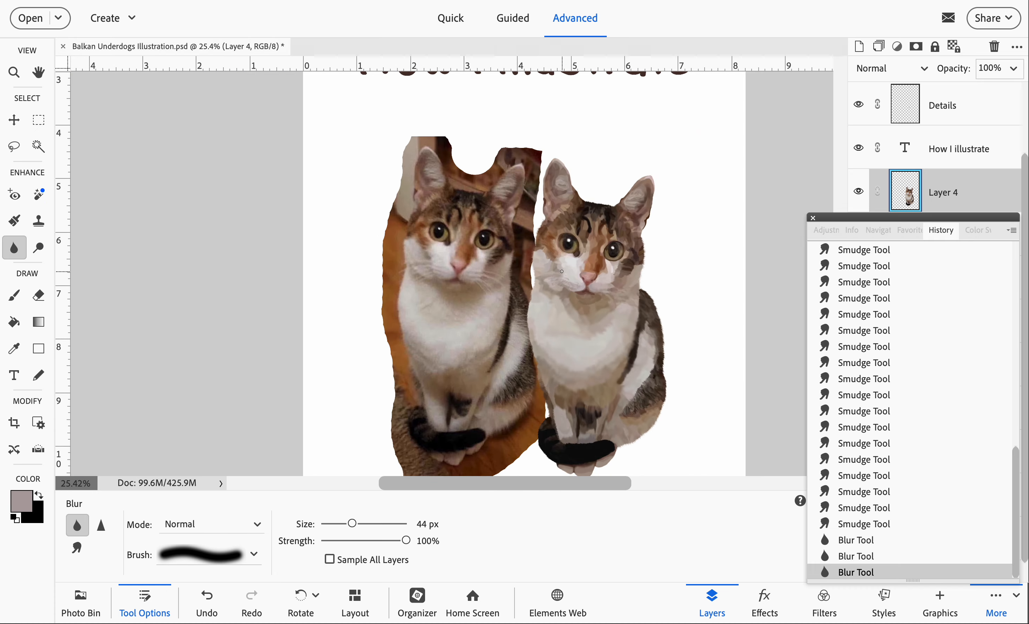
pyautogui.scroll(-2, 561, 271)
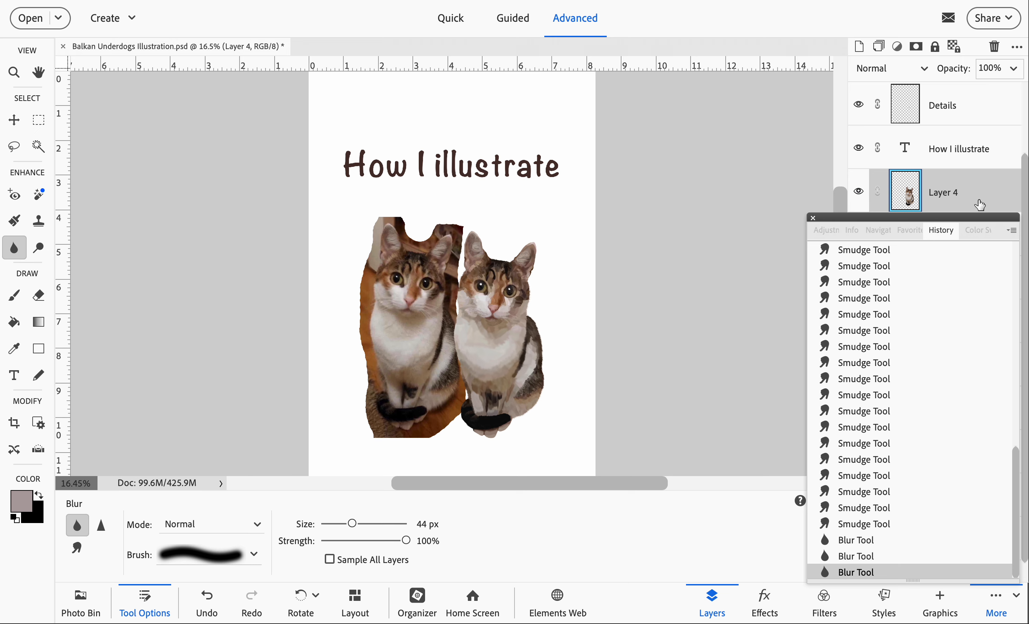
# - Hide the Layer 1 copy layer with the reference cat photo and show the Paw layer with the illustrated dog
pyautogui.moveTo(934, 230); pyautogui.dragTo(723, 334)
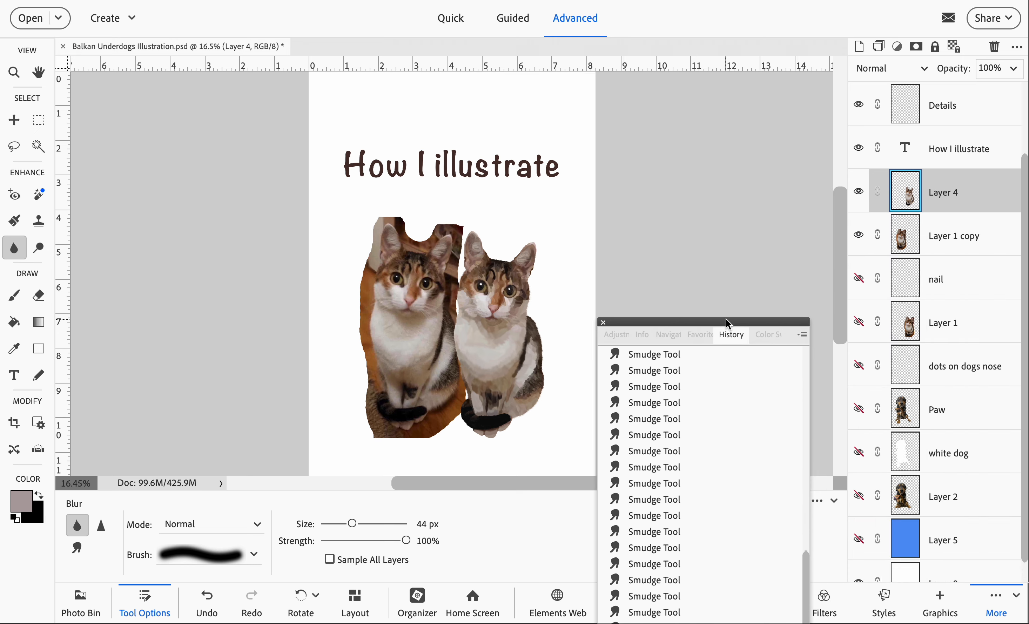
pyautogui.click(859, 235)
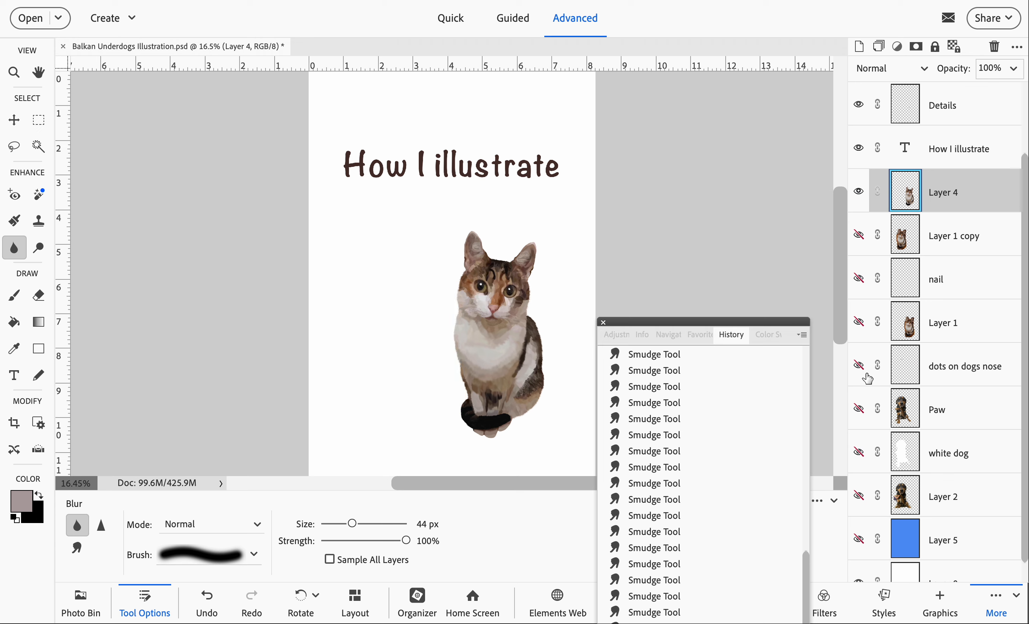
pyautogui.click(859, 409)
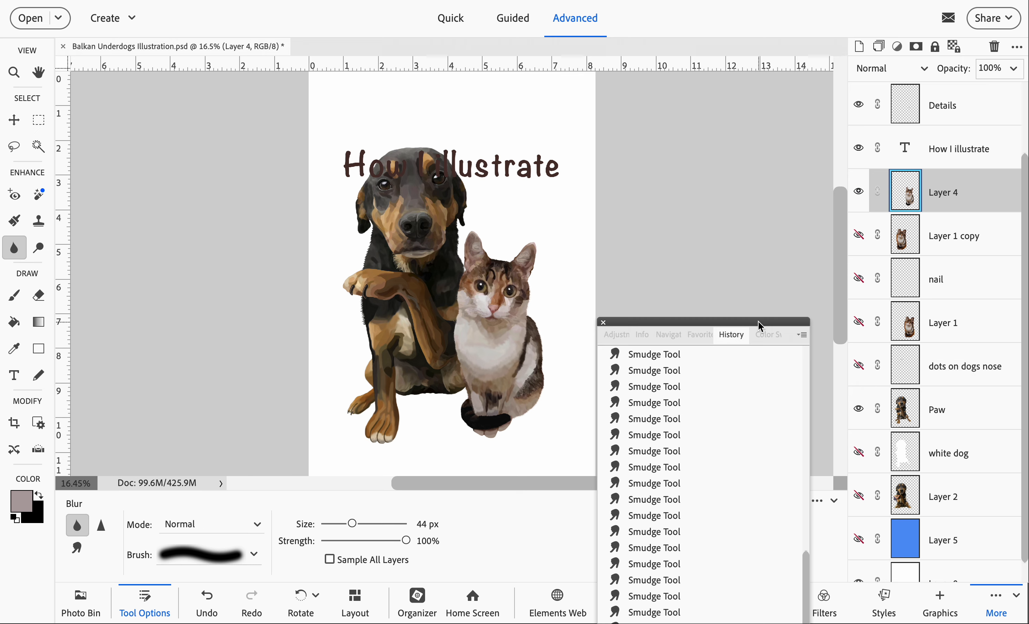
pyautogui.moveTo(758, 321); pyautogui.dragTo(970, 215)
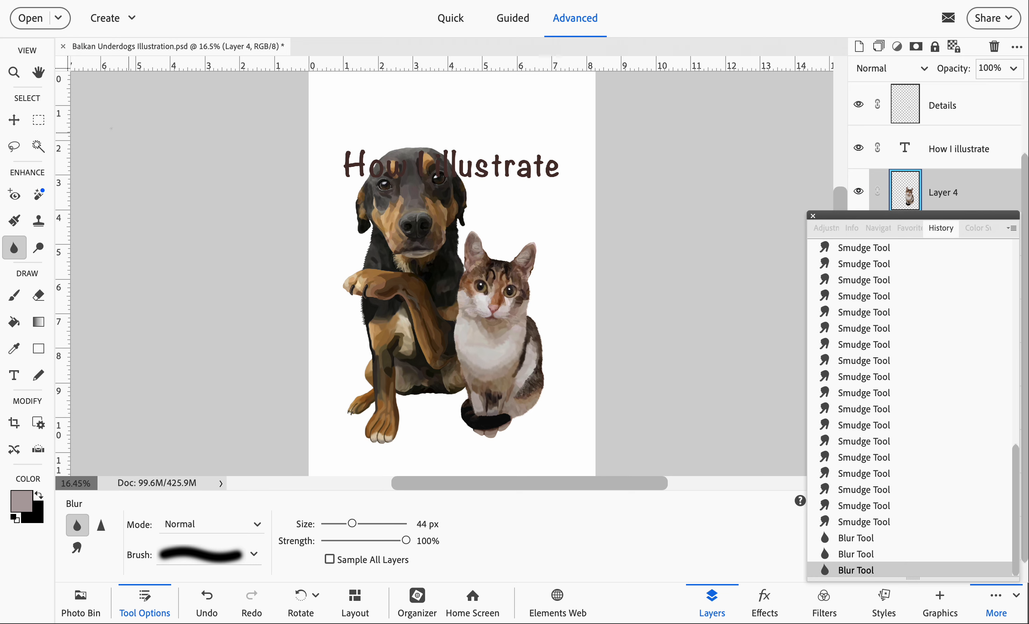
# - Move the "How I illustrate" title up into the blank space above the dog's head
pyautogui.click(14, 122)
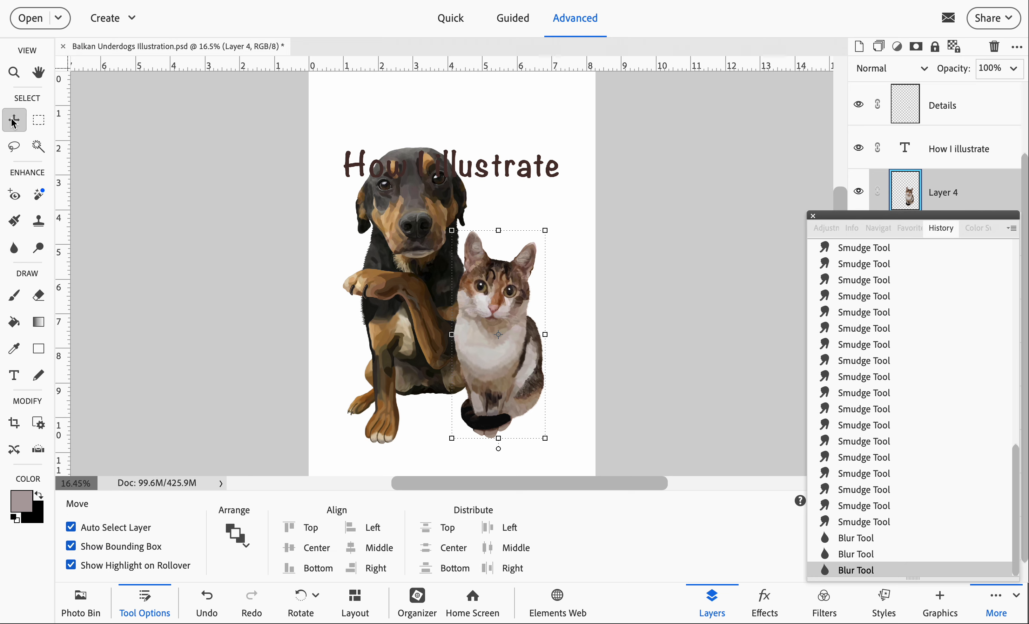
pyautogui.moveTo(522, 172); pyautogui.dragTo(521, 125)
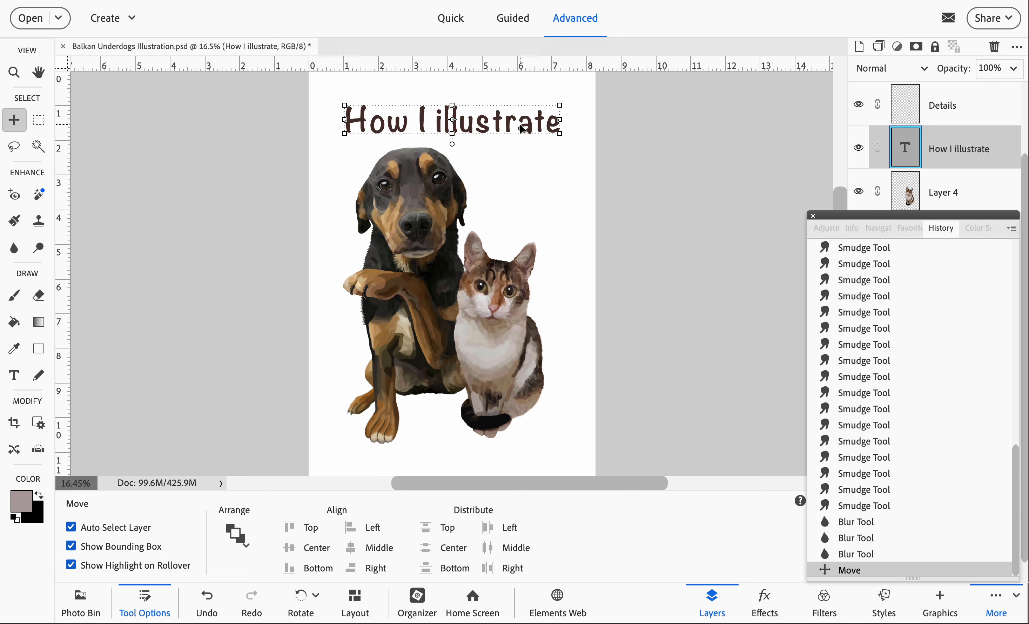